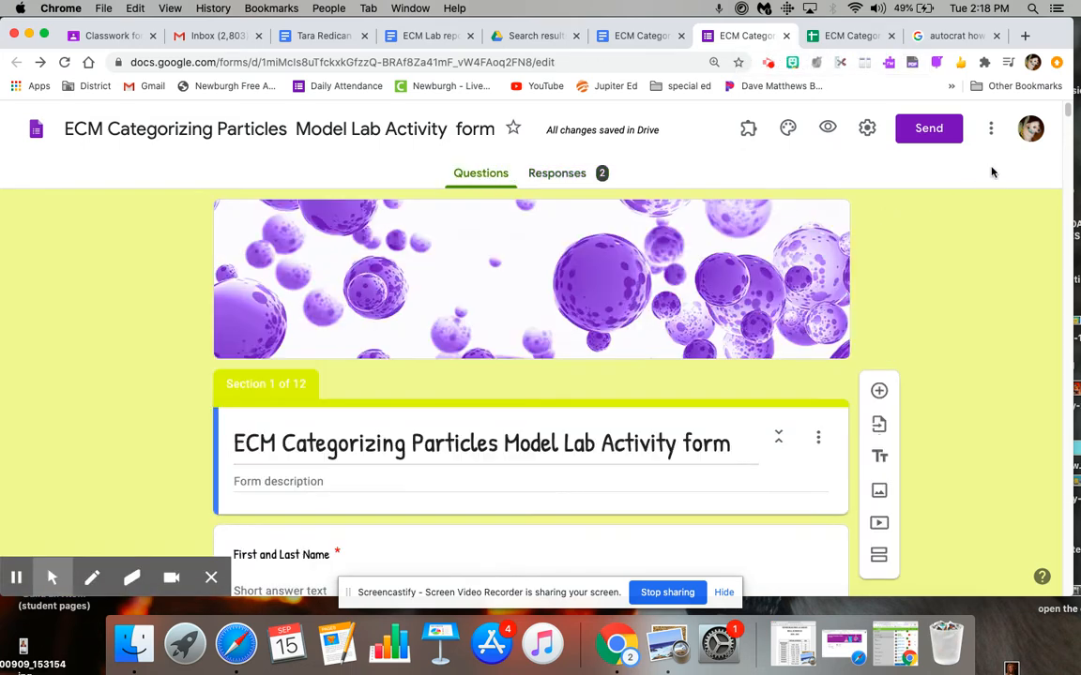
Compare the form's name, school email and period questions with the merge tags in the lab activity report document
mouse_move(1067, 110)
mouse_down()
mouse_move(1076, 575)
mouse_move(1076, 121)
mouse_up()
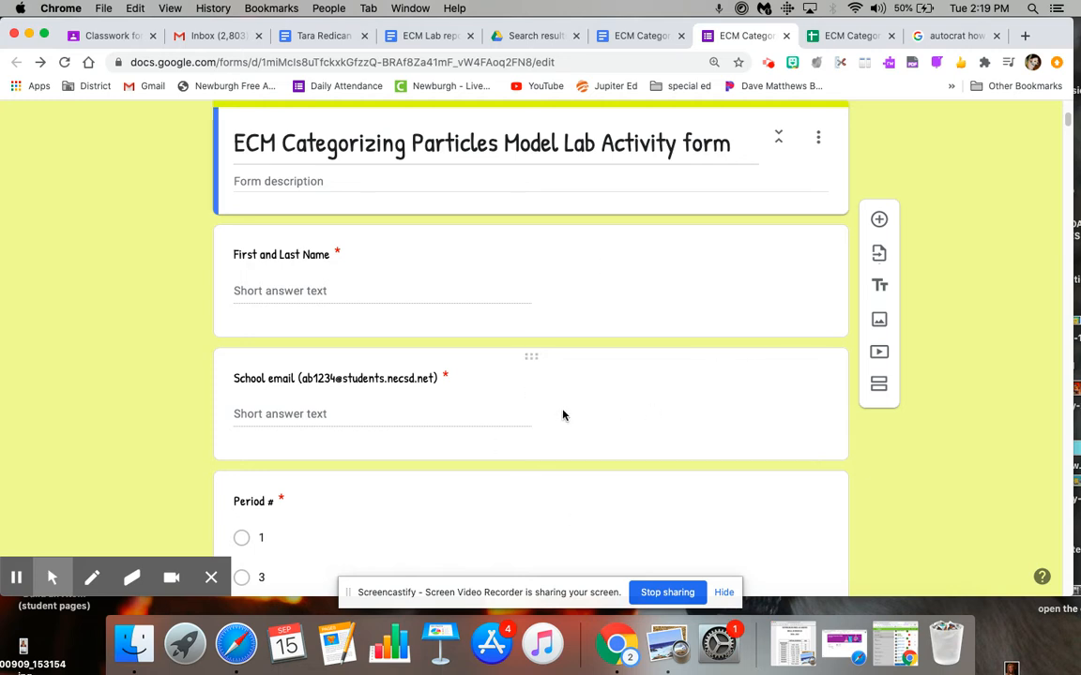
click(662, 36)
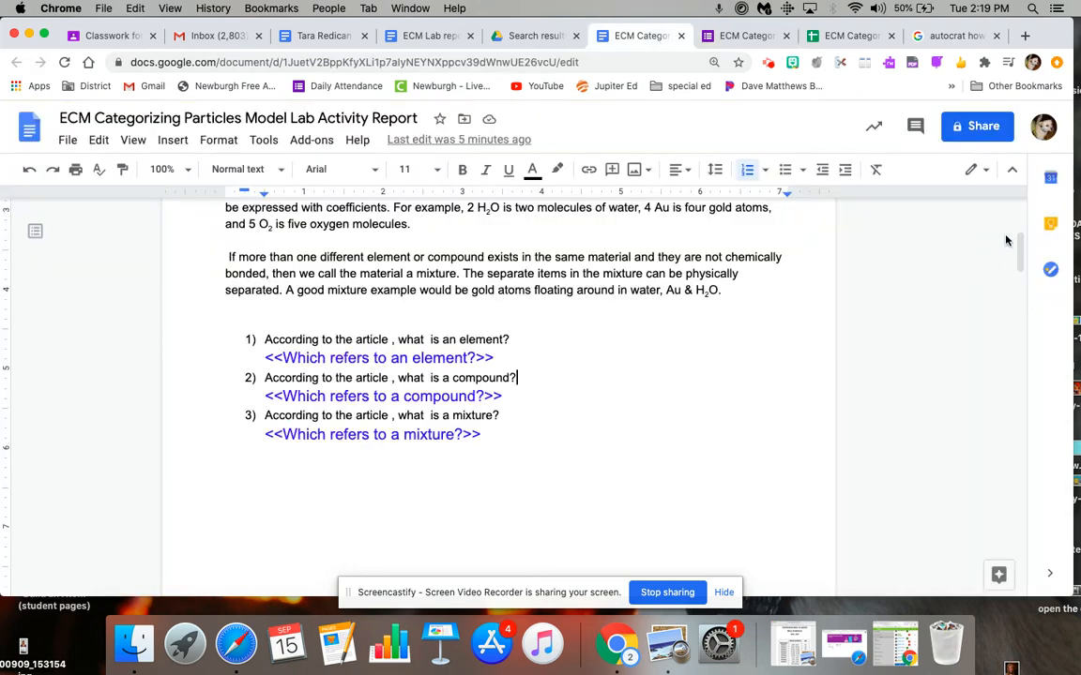
scroll(1023, 228, up, 1)
drag(1023, 229, 1022, 193)
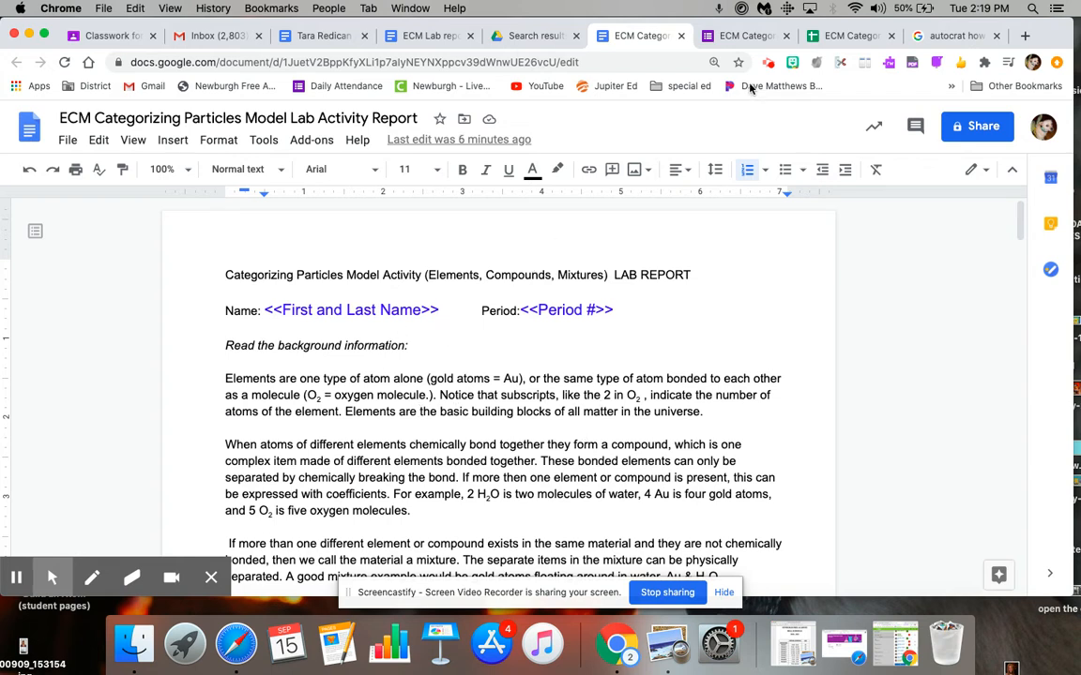
click(742, 38)
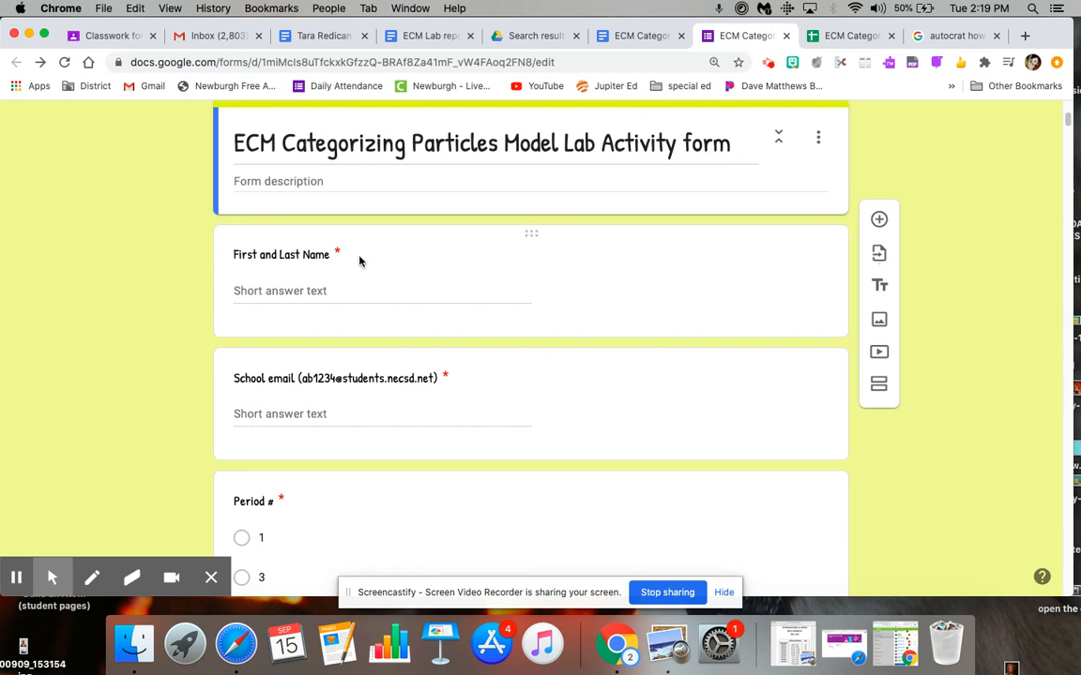
click(642, 36)
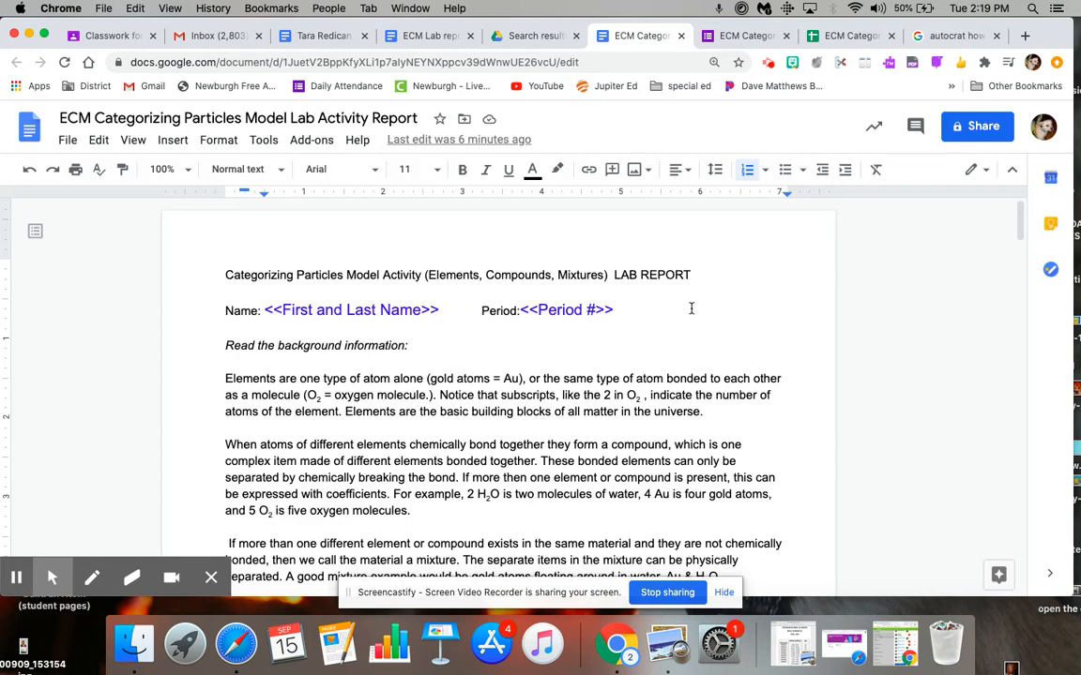
click(745, 36)
scroll(971, 202, up, 3)
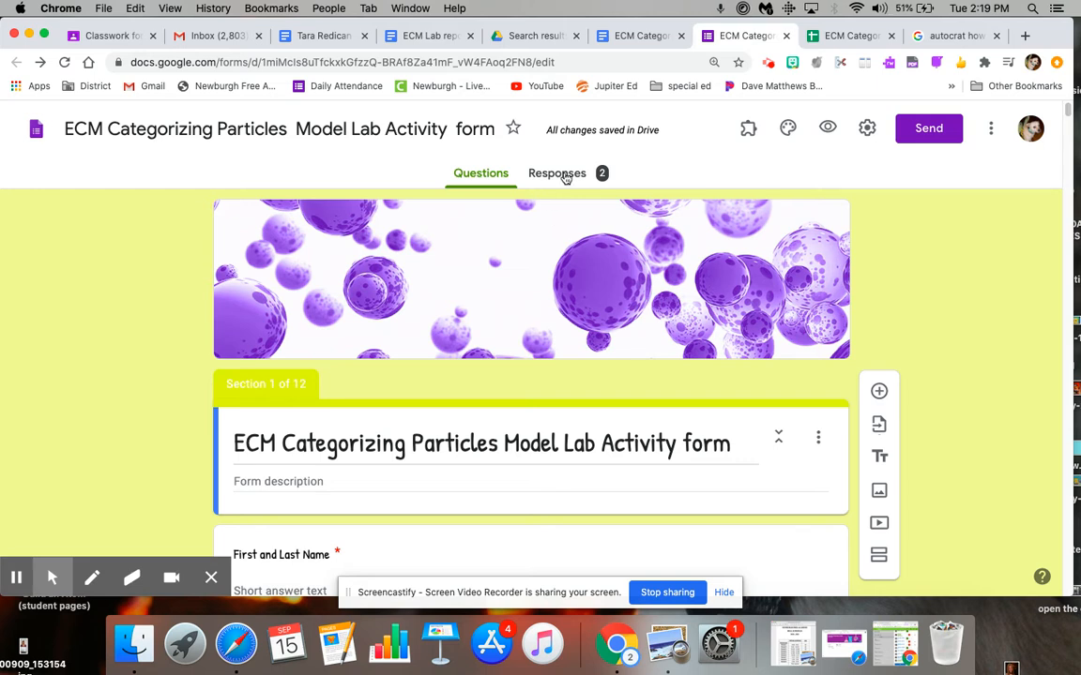
Open the form's responses in the linked spreadsheet and close the autocrat search page
click(563, 175)
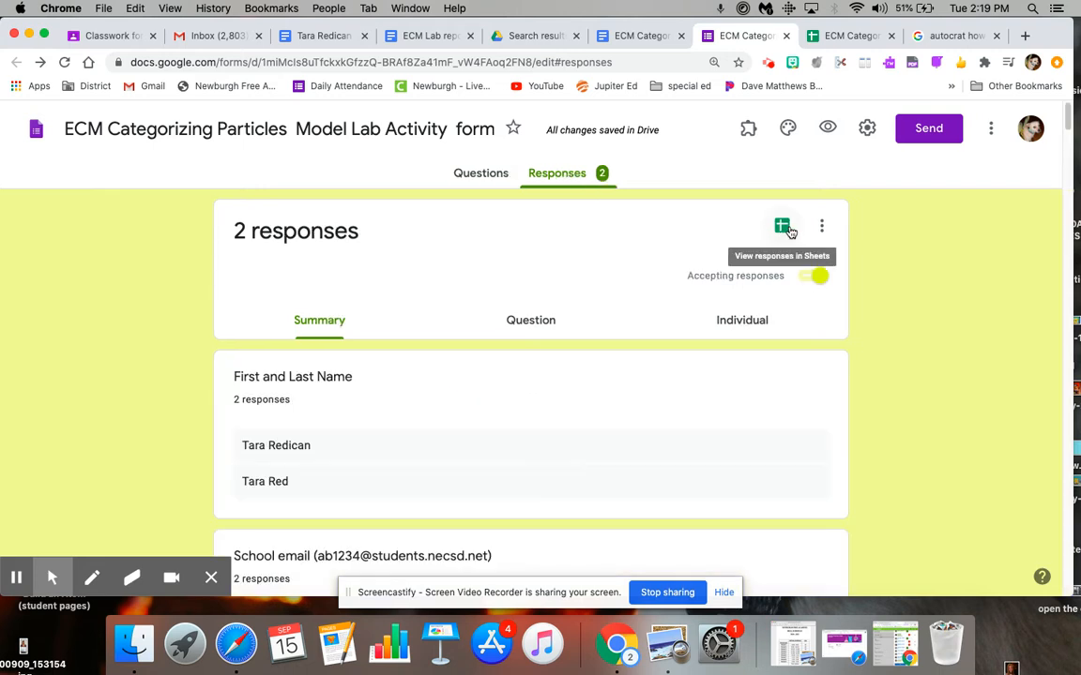
click(789, 231)
click(901, 36)
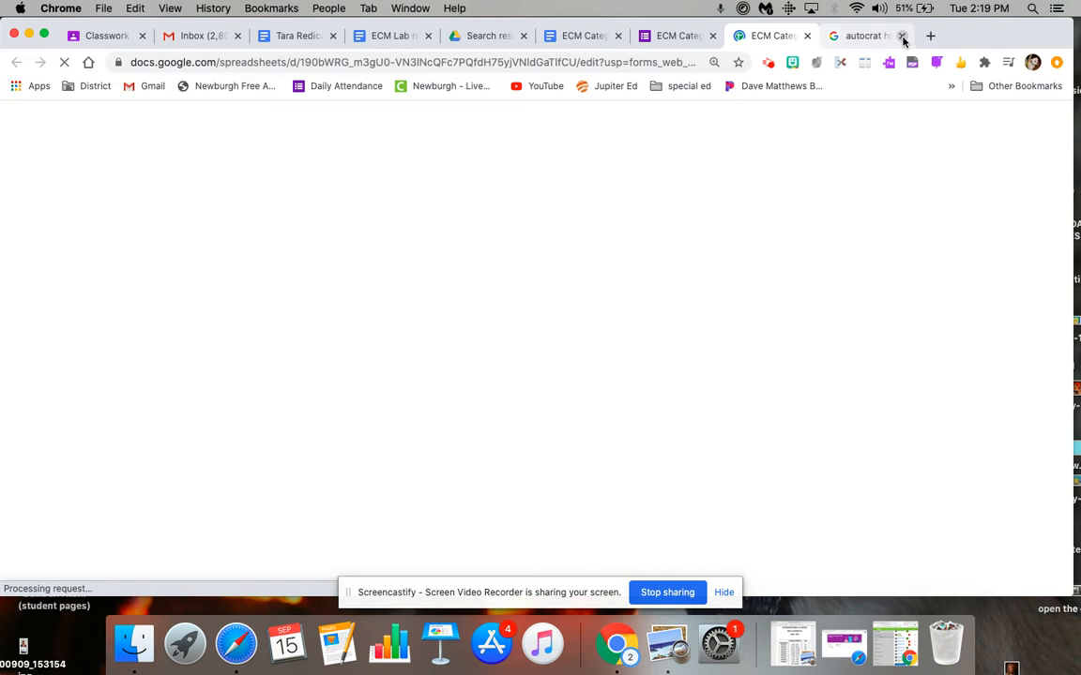
click(902, 37)
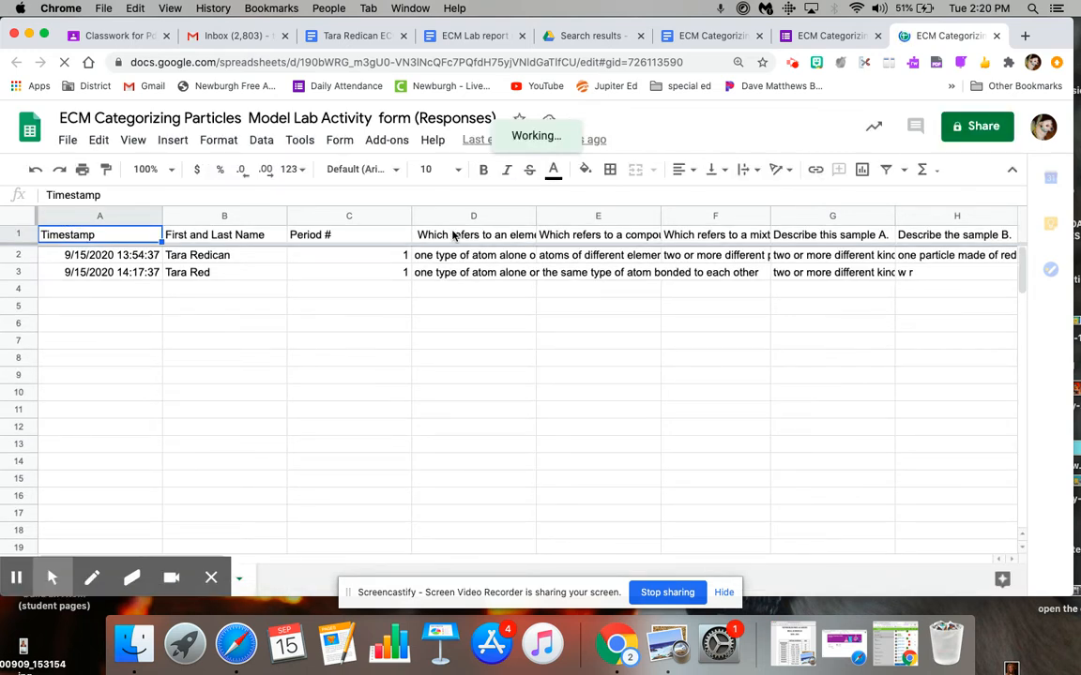
Compare the response sheet's column headers with the merge tags in the lab report template
click(453, 235)
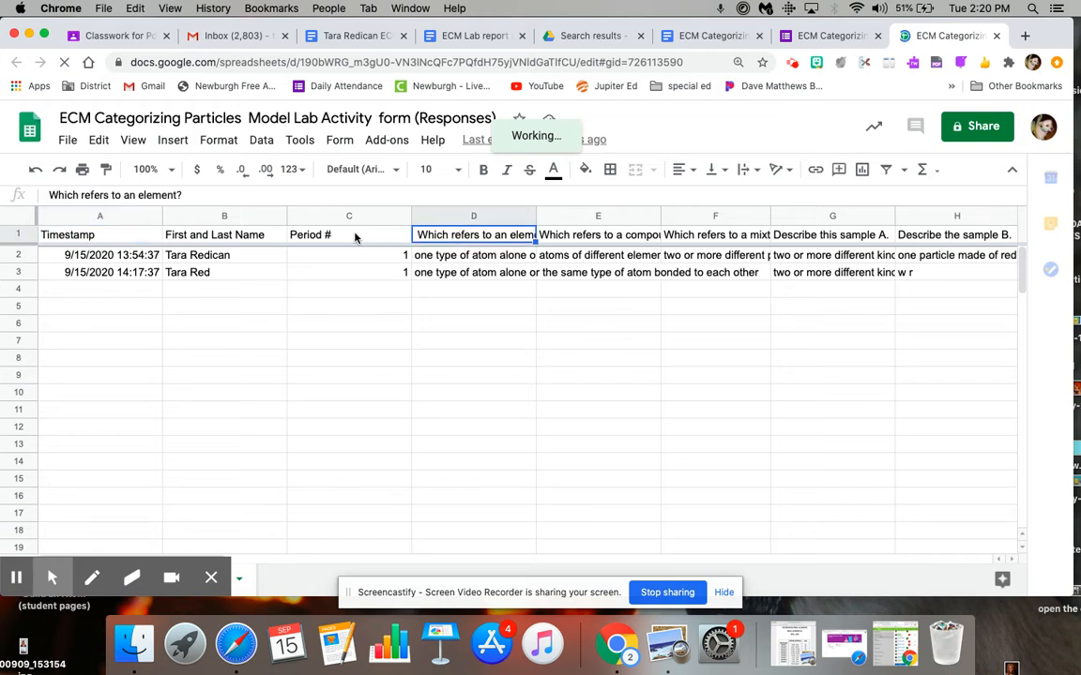
key(Left)
click(466, 235)
click(695, 37)
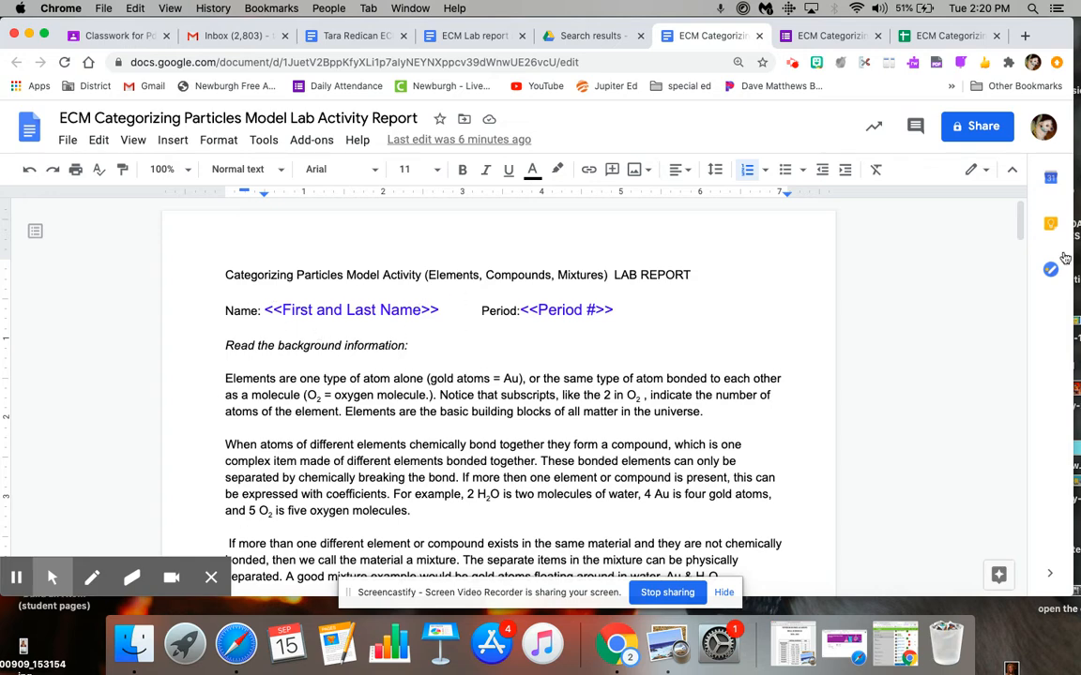
mouse_move(1021, 221)
mouse_down()
mouse_move(1010, 567)
mouse_move(1019, 217)
mouse_up()
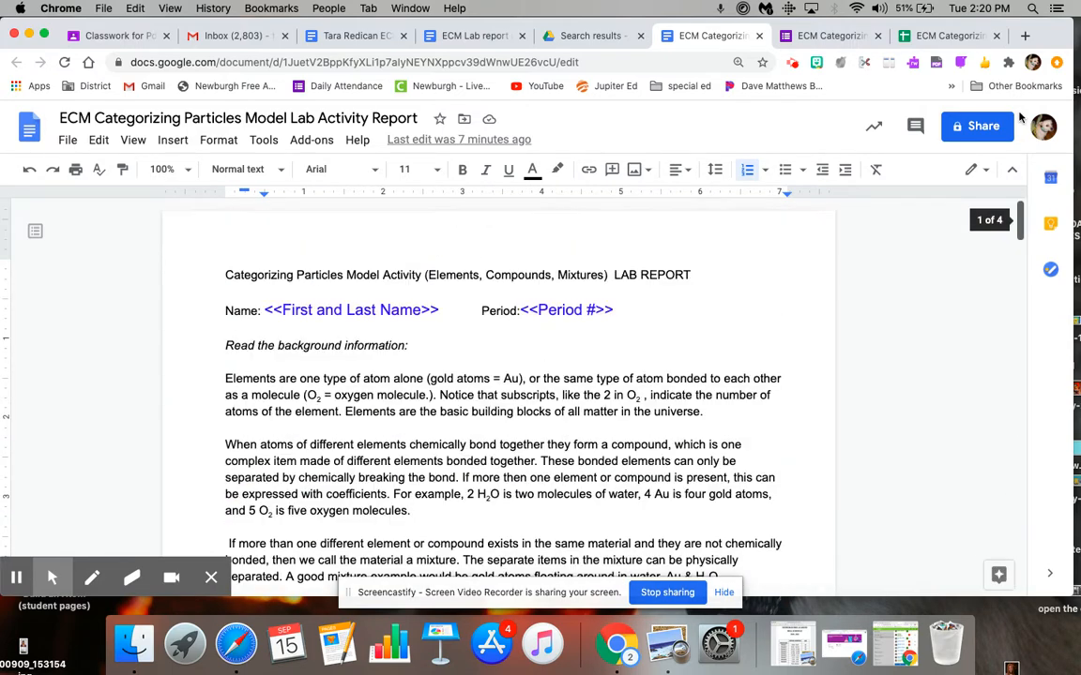
click(945, 36)
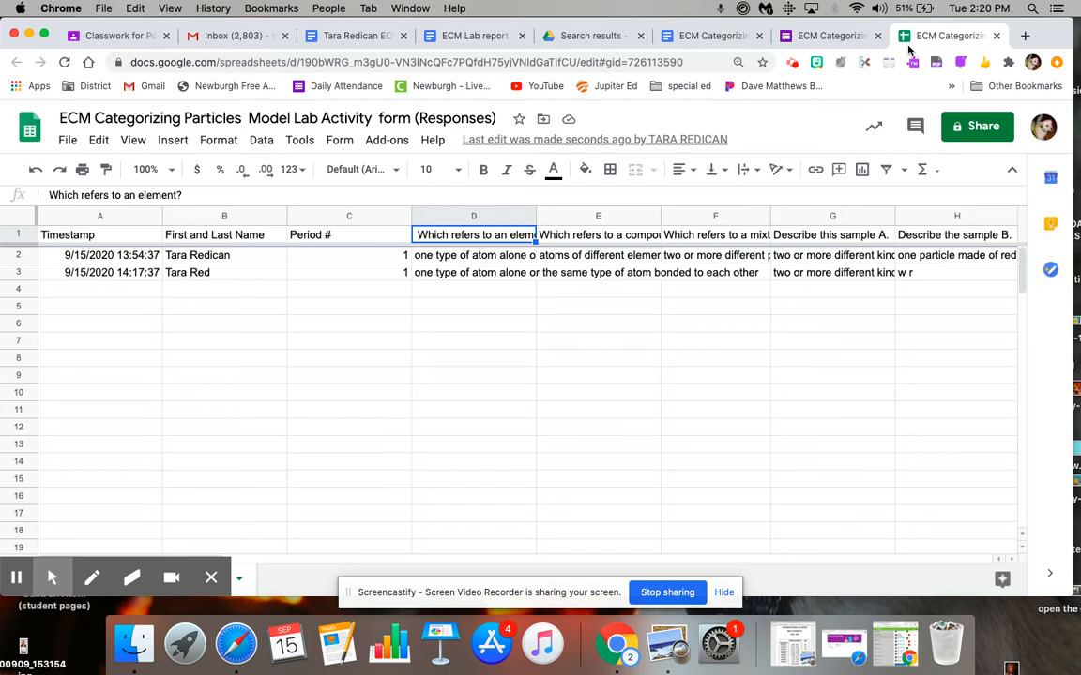
click(212, 326)
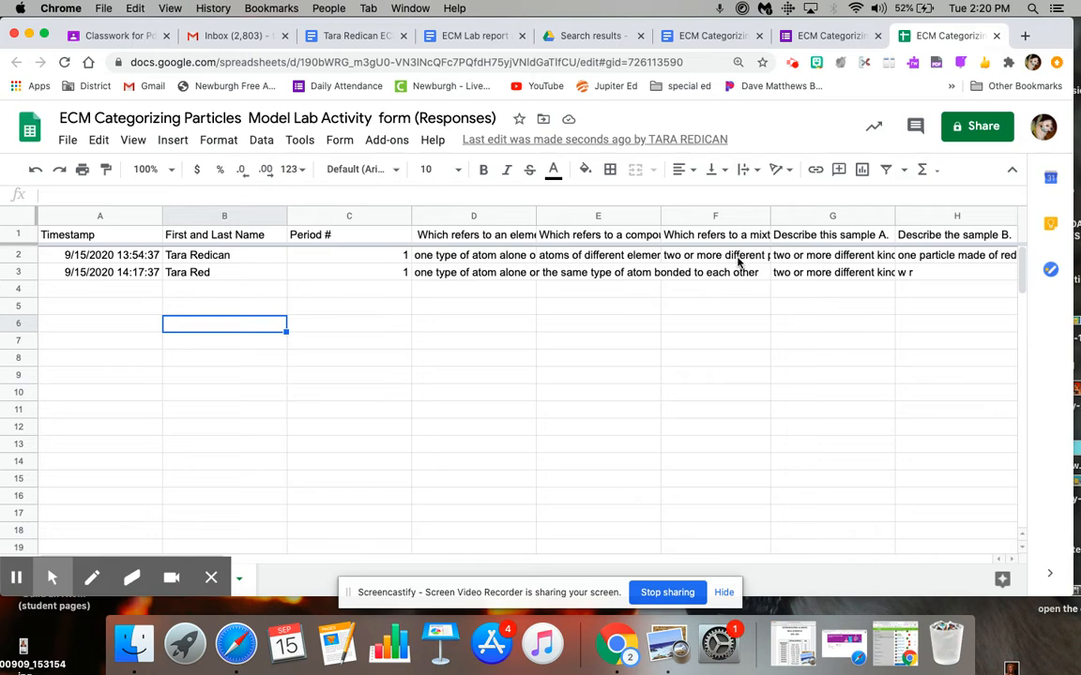
click(690, 37)
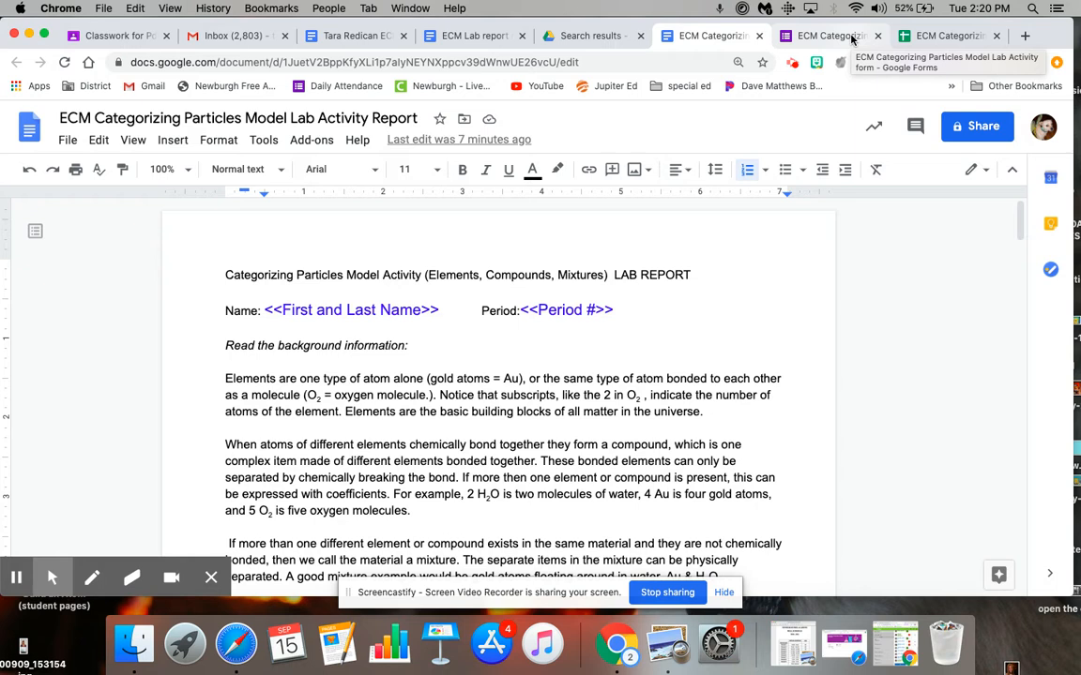
Launch the Autocrat add-on from the response spreadsheet and start a new merge job
click(946, 35)
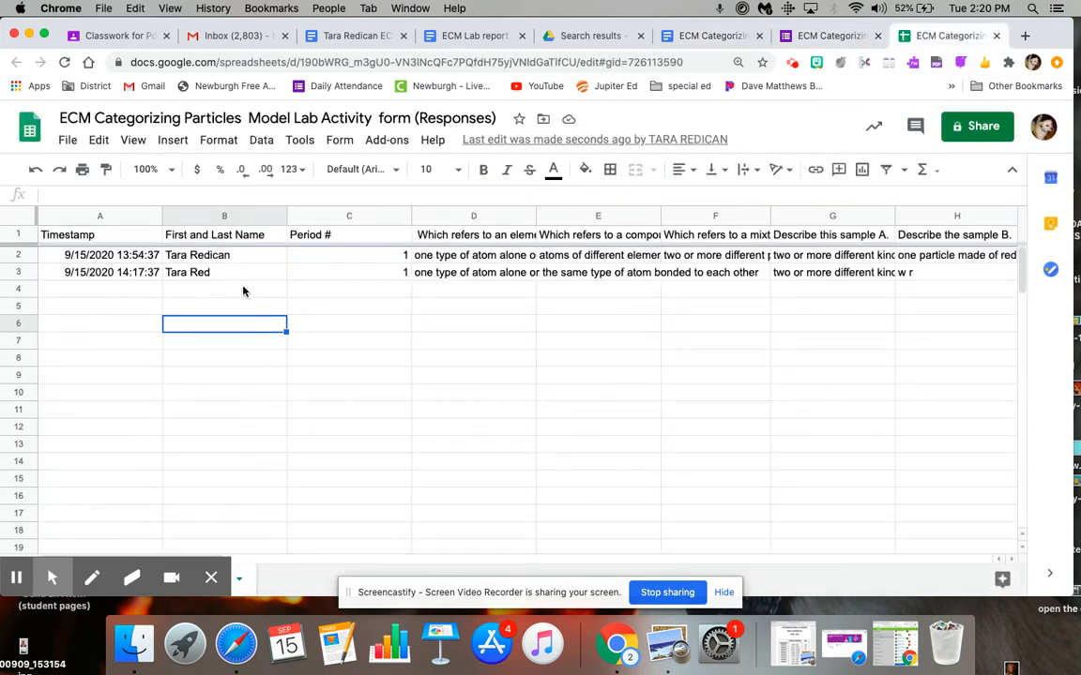
click(383, 142)
mouse_move(410, 217)
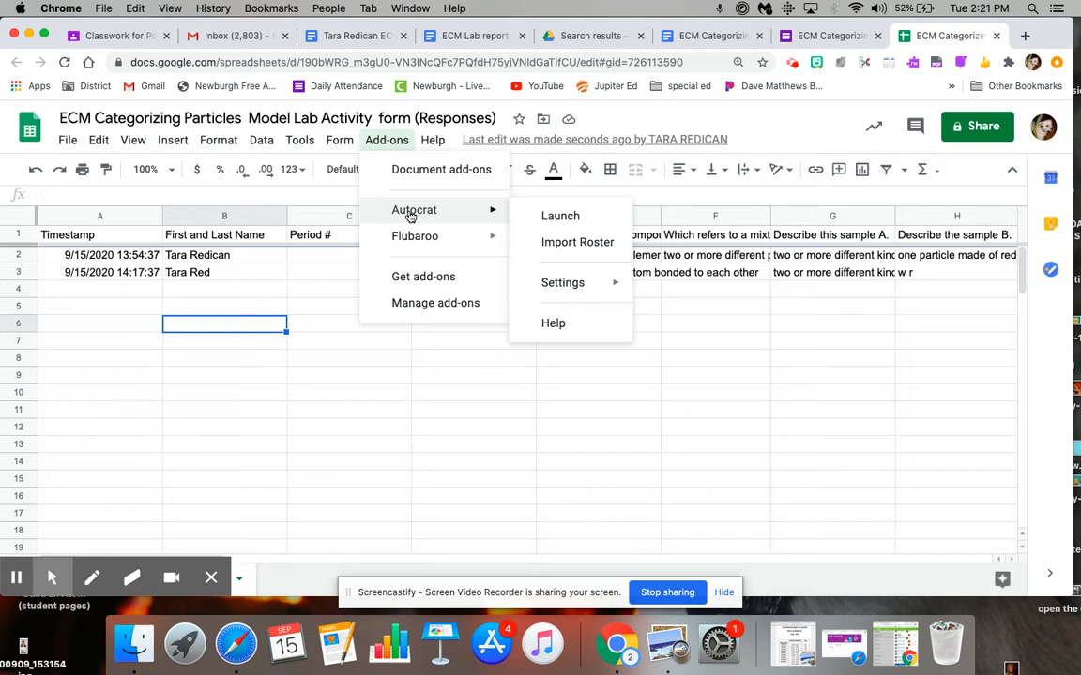
click(605, 223)
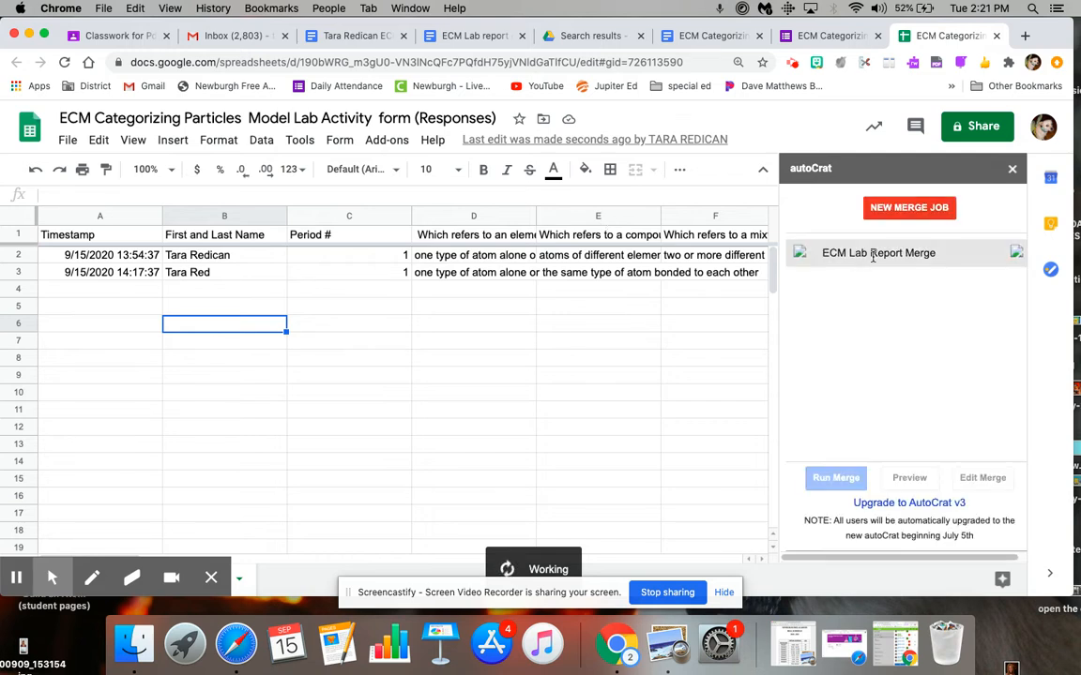
click(906, 208)
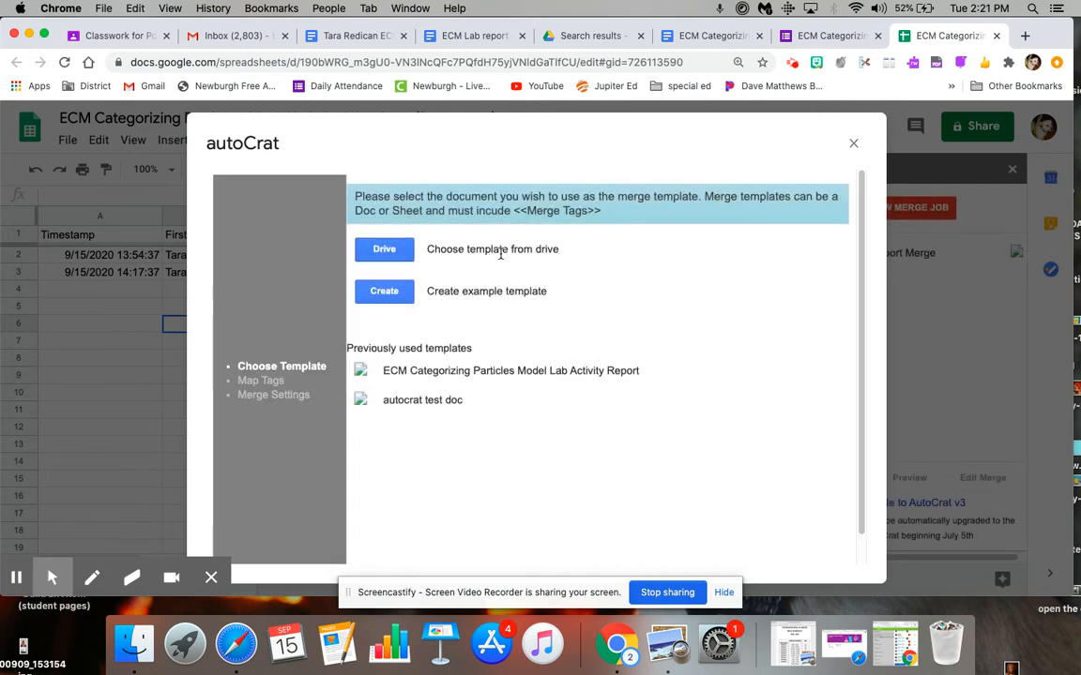
Search Drive for "ecm cat" and choose the ECM Categorizing Particles Google Doc as the merge template
click(386, 250)
click(385, 199)
text(ecm )
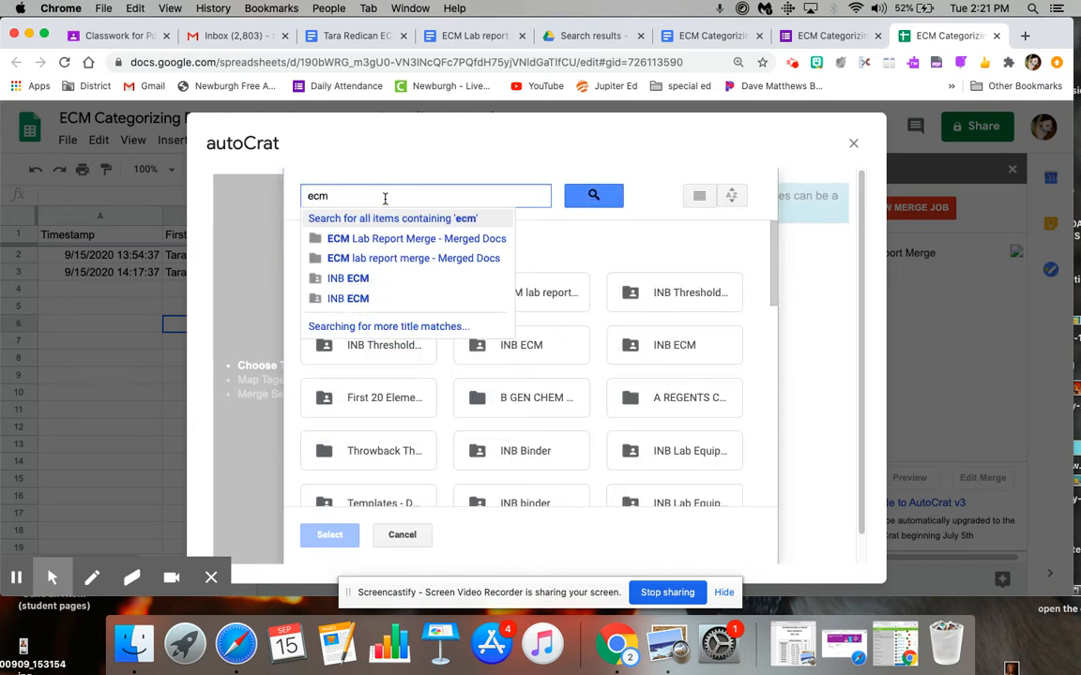
text(cat)
key(Return)
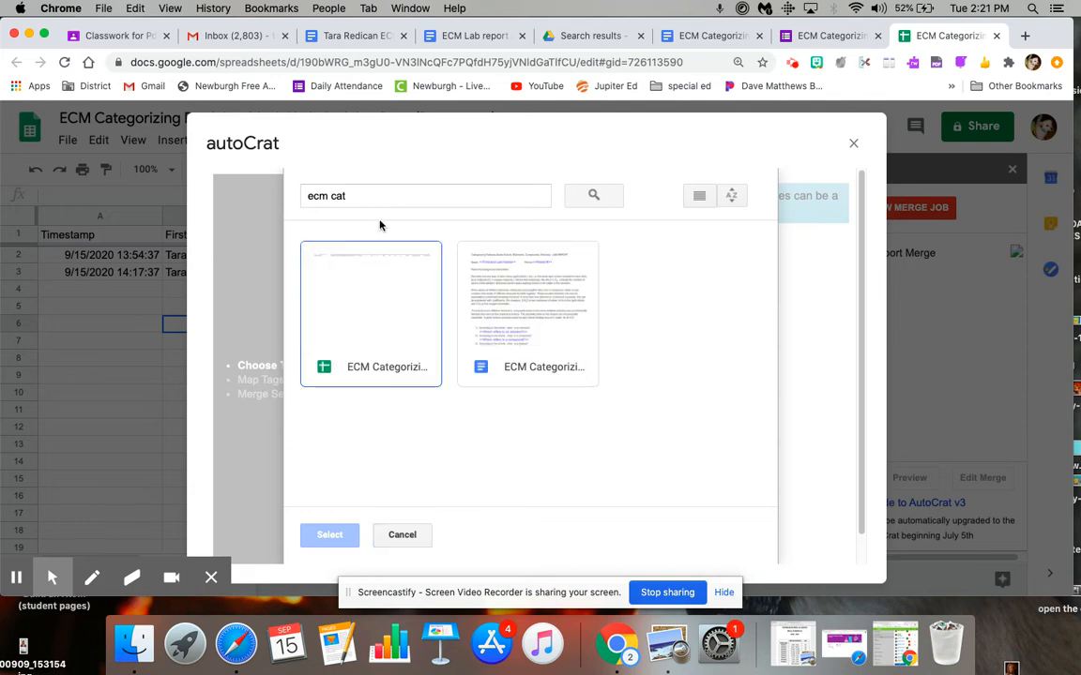
click(557, 304)
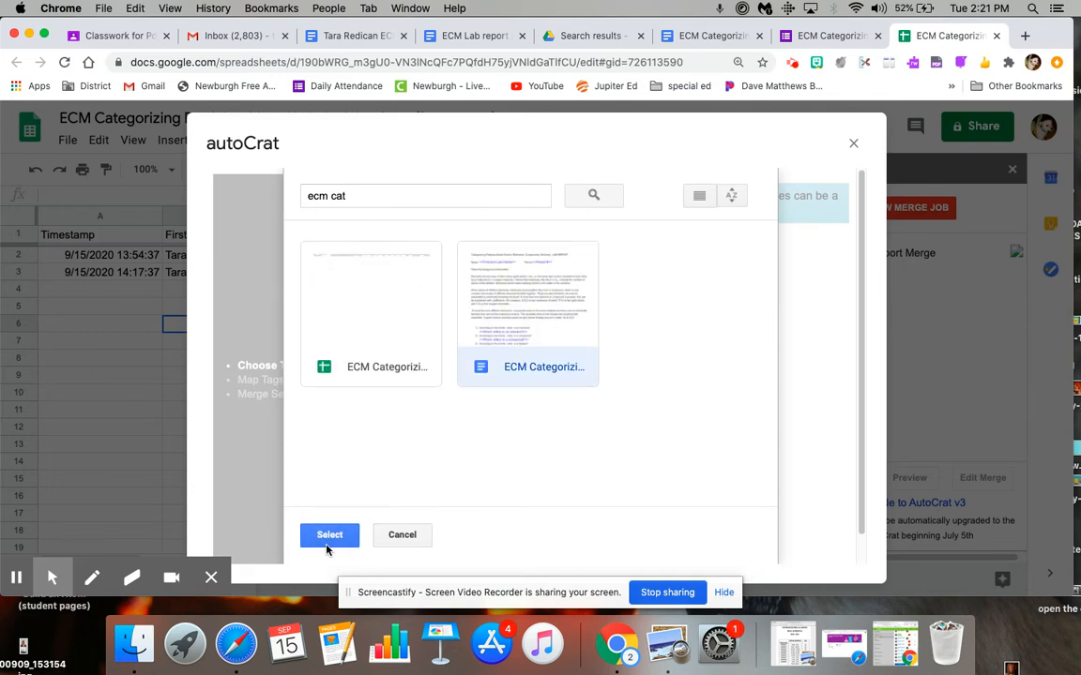
click(329, 535)
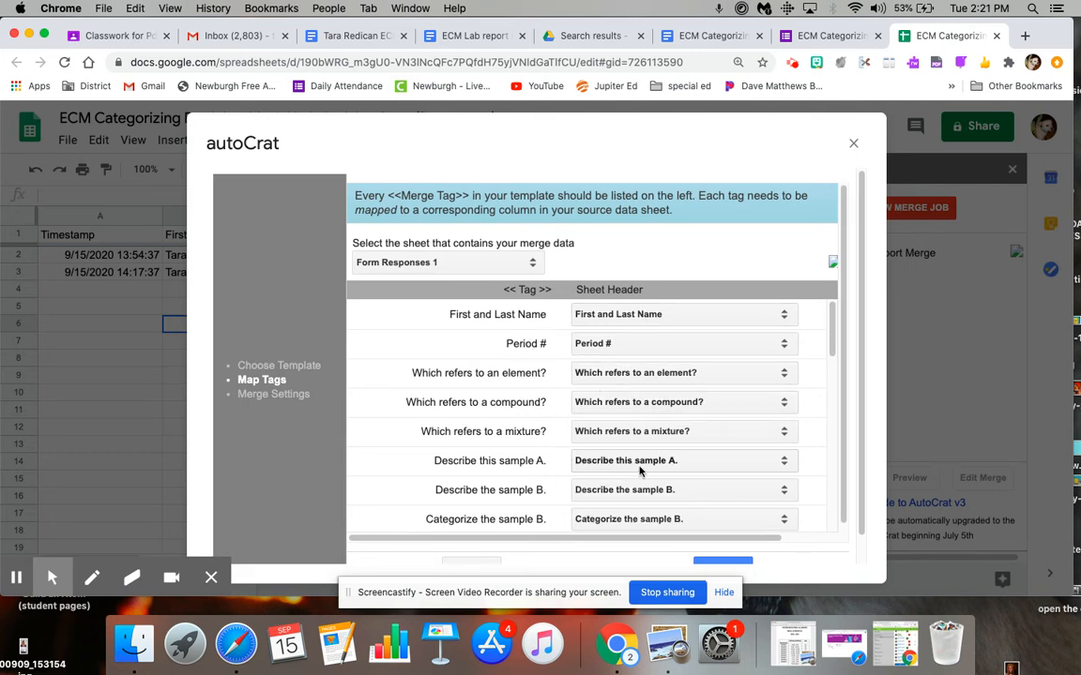
Check that every template tag is mapped to its matching Form Responses 1 column and save the mapping
drag(833, 350, 835, 539)
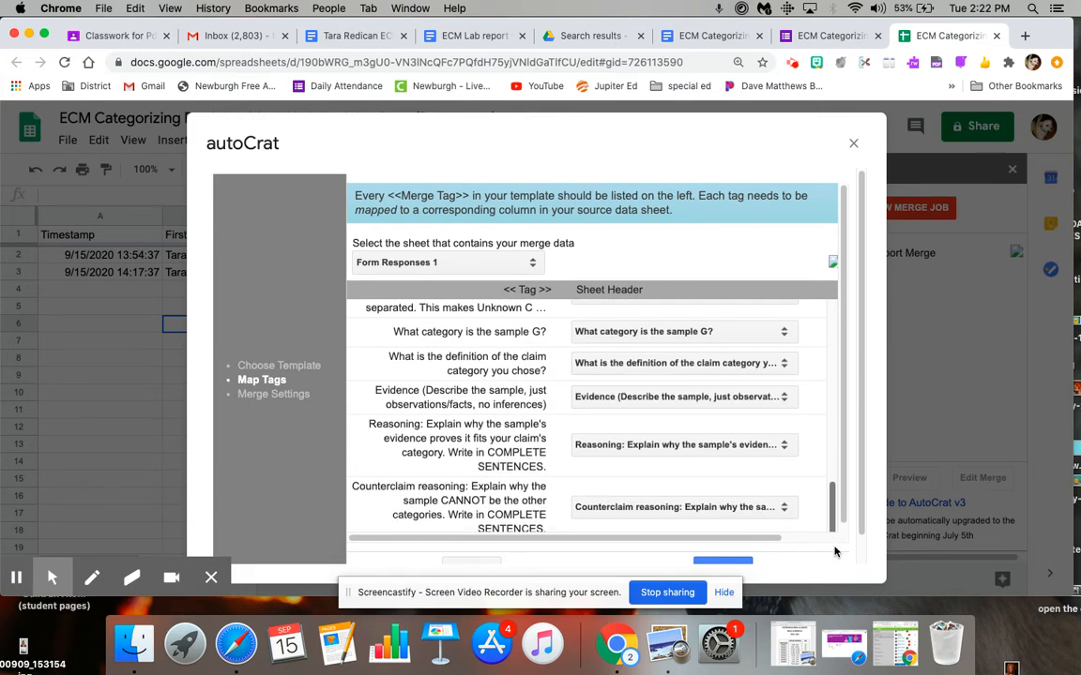
scroll(857, 518, down, 2)
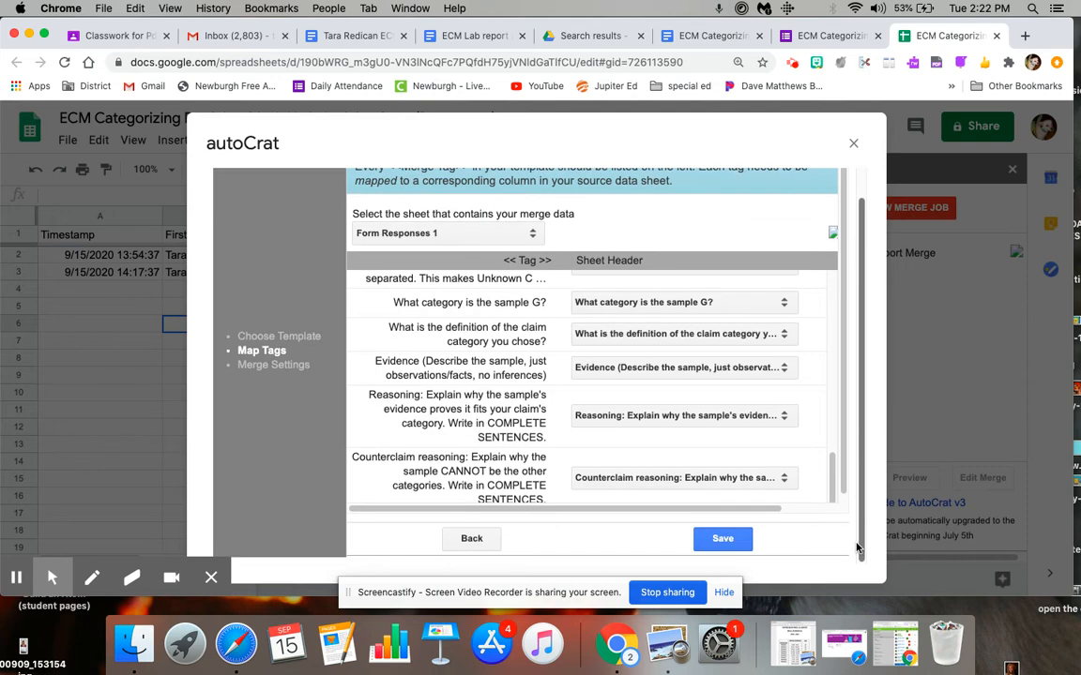
click(723, 536)
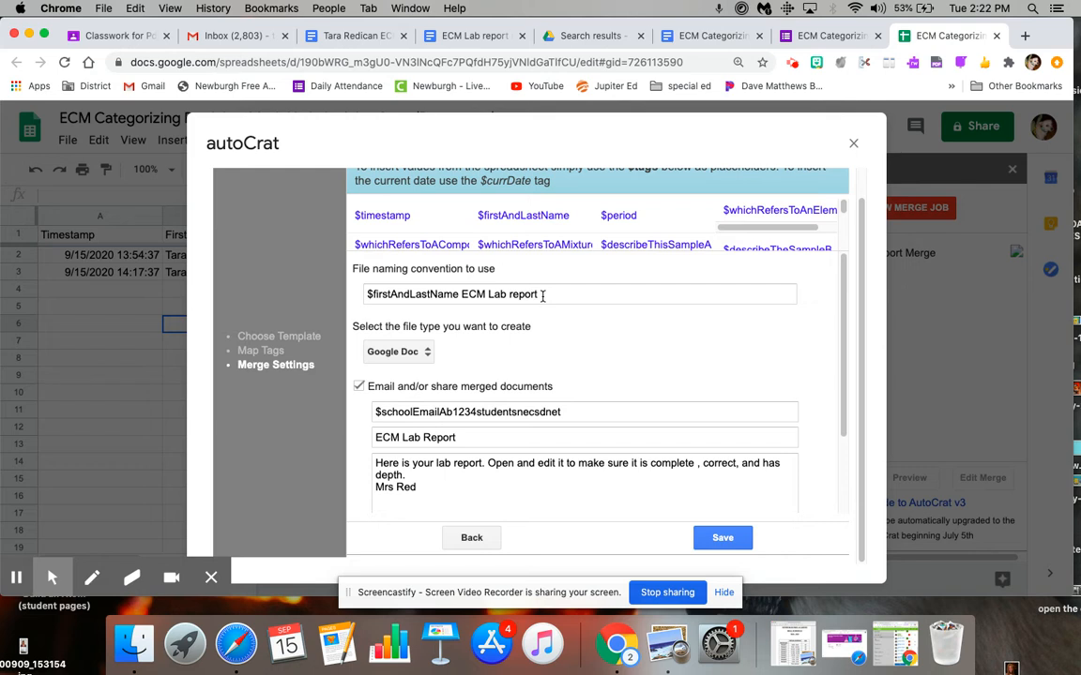
Choose Google Doc as the merged file type and look through the available tags for the school email tag
click(419, 353)
click(419, 353)
scroll(845, 310, up, 2)
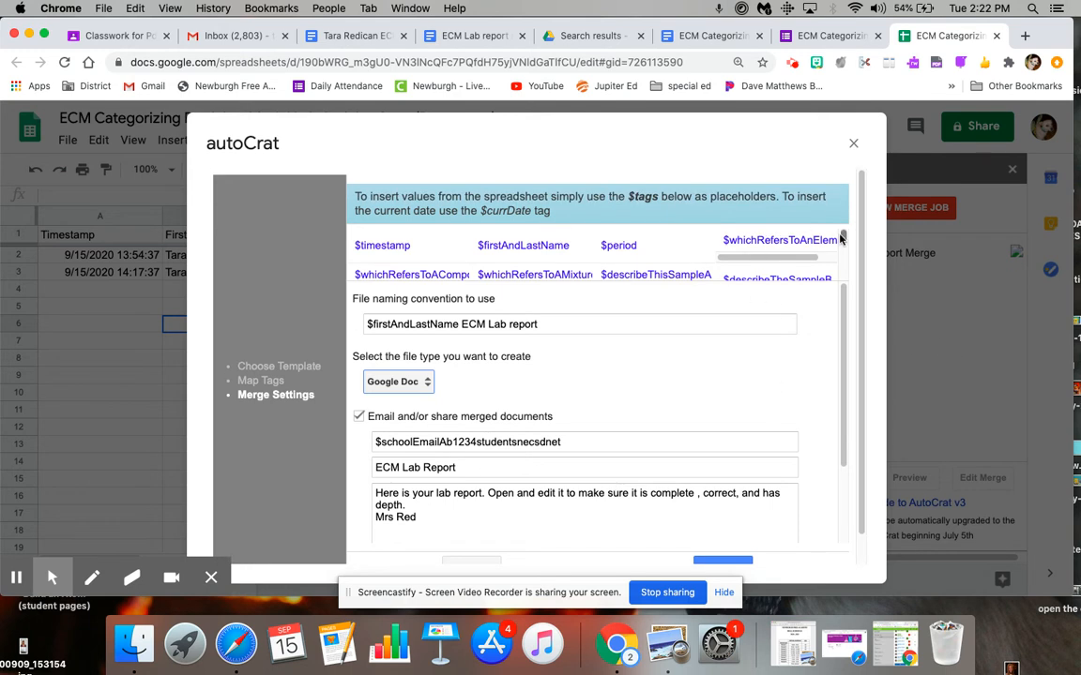
drag(842, 240, 842, 265)
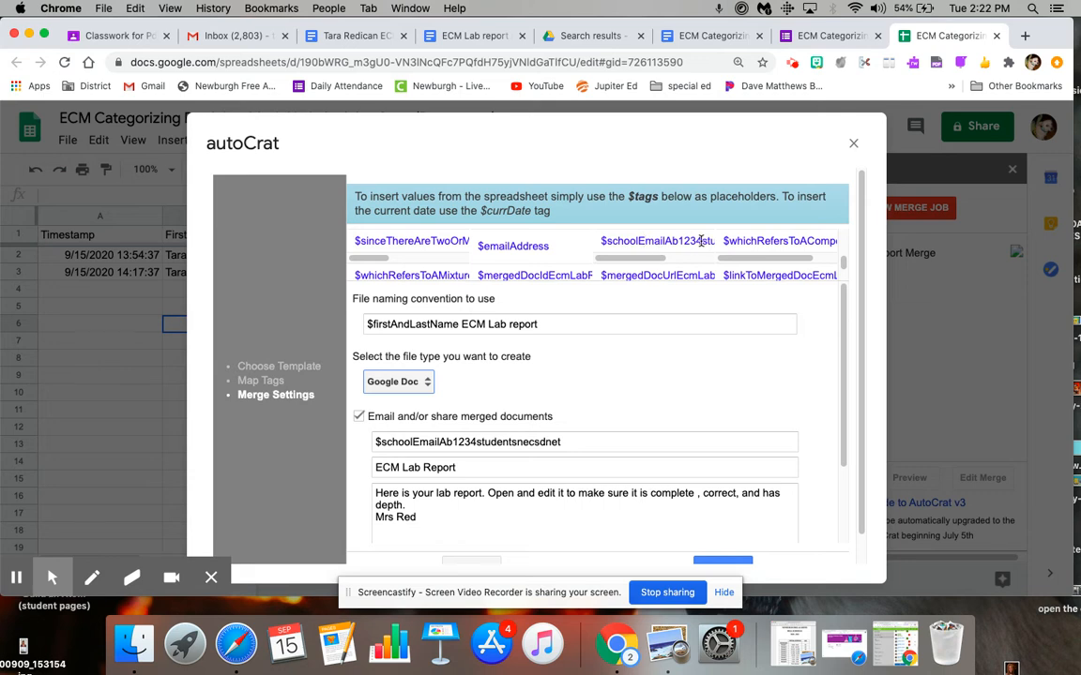
Include the merged document as an editable Google Doc in the sharing options and save the merge settings
scroll(569, 442, down, 2)
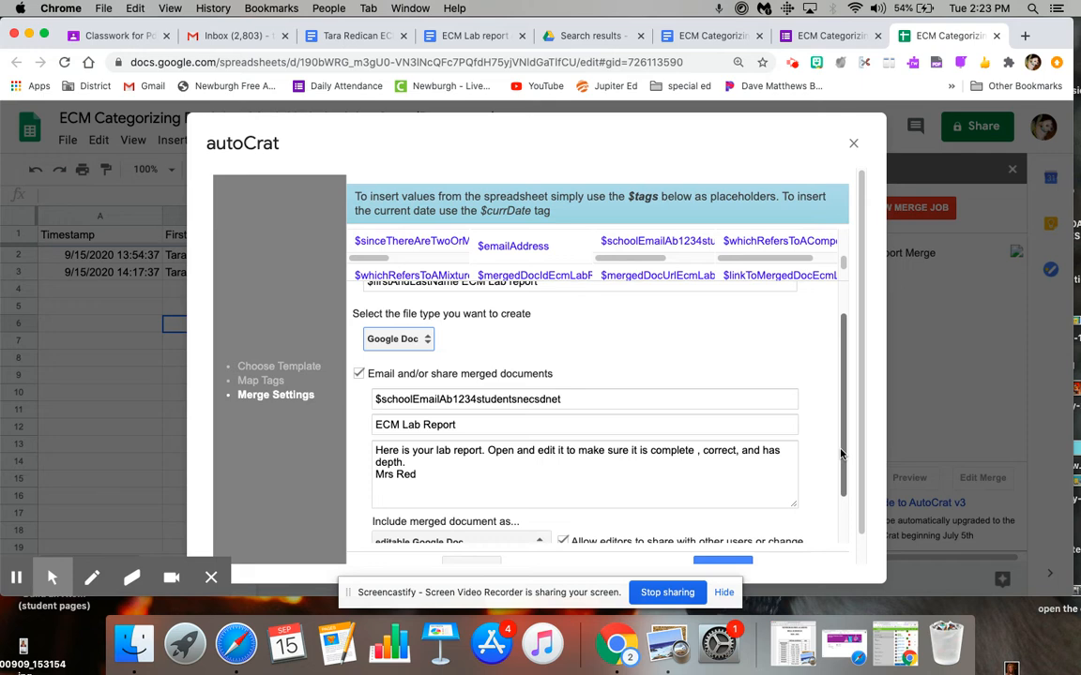
drag(842, 454, 841, 498)
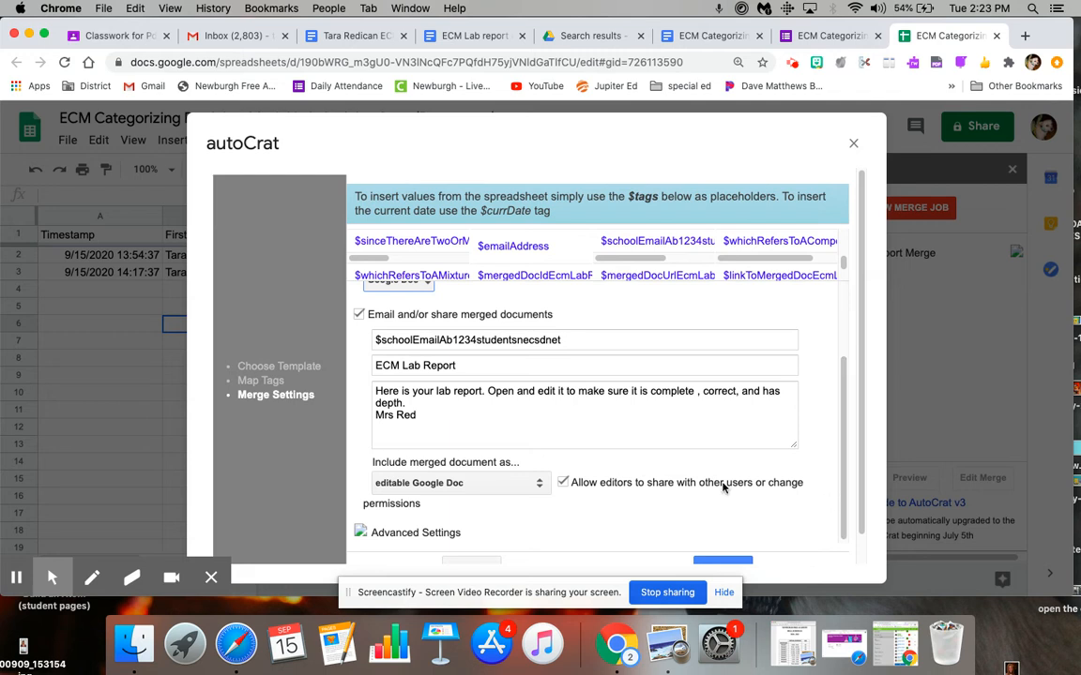
click(538, 483)
click(513, 484)
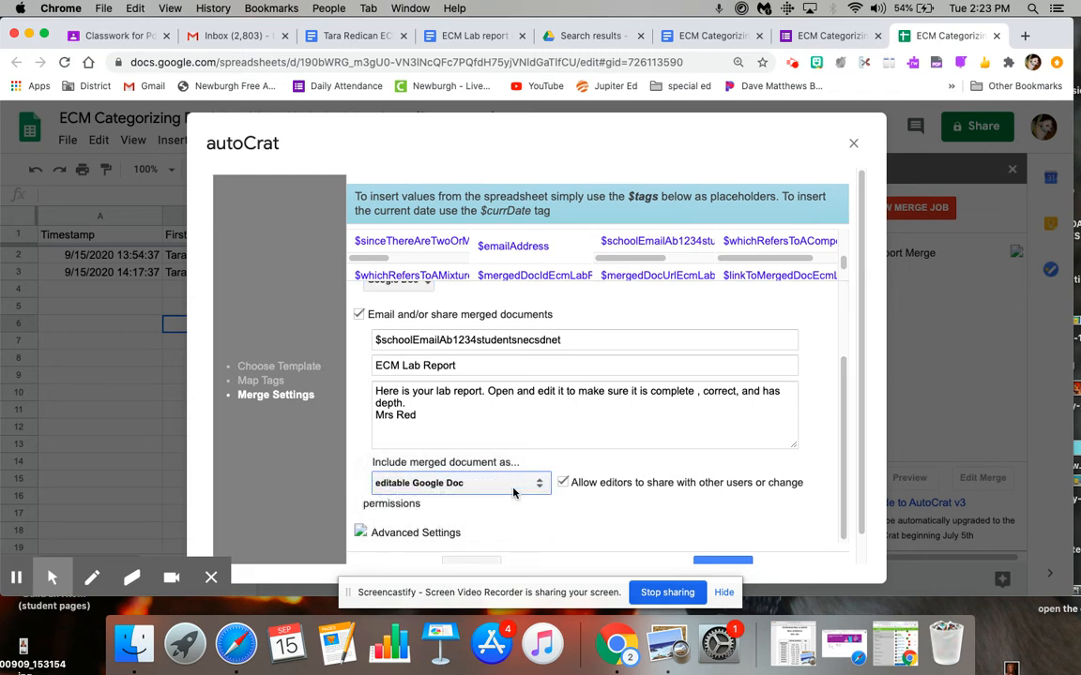
drag(846, 456, 843, 406)
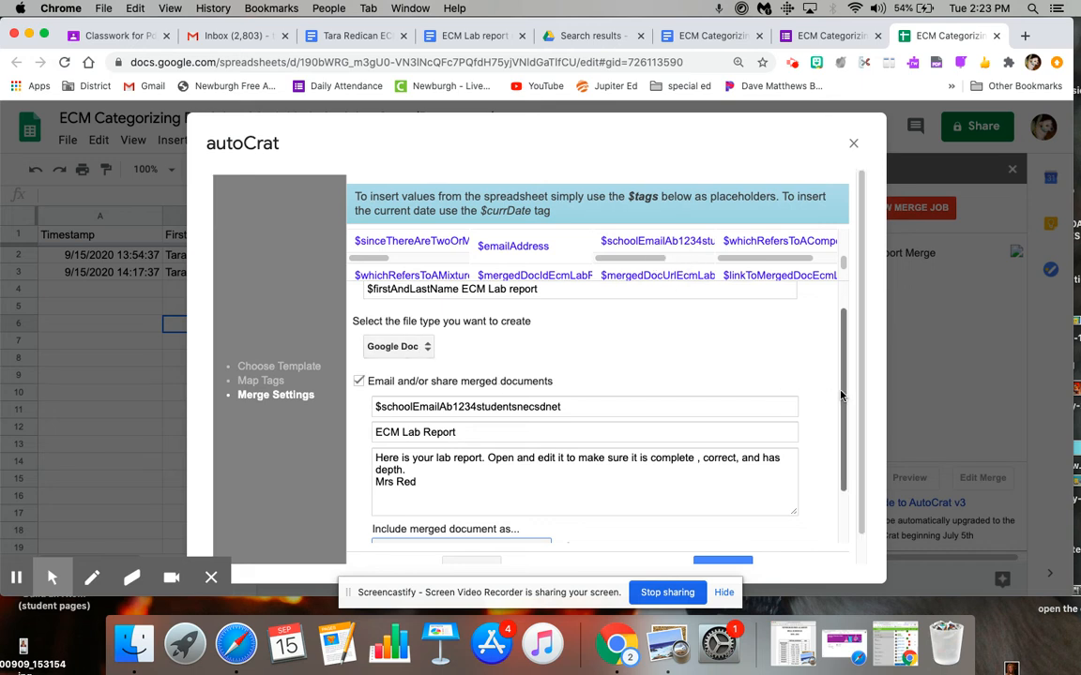
scroll(840, 394, down, 3)
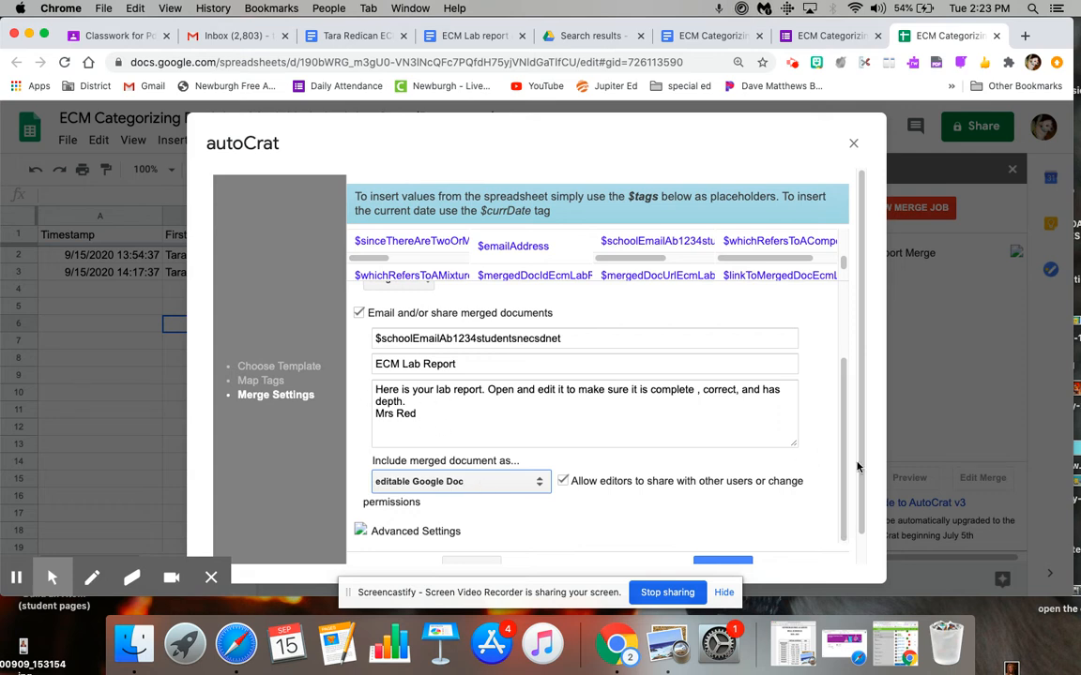
scroll(857, 467, down, 1)
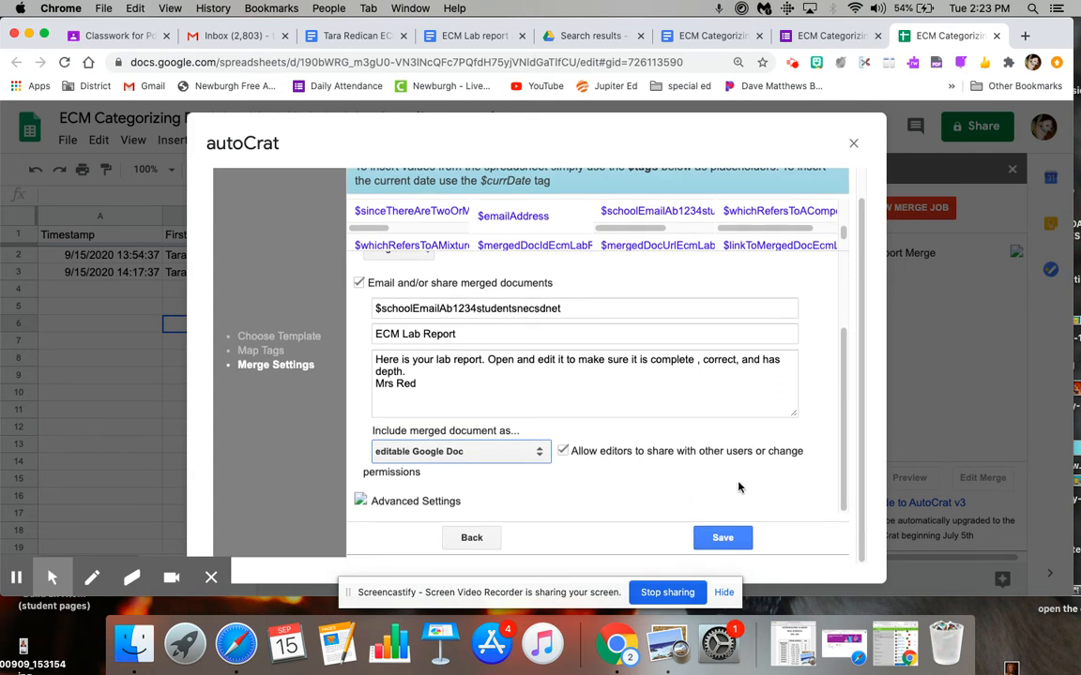
click(724, 539)
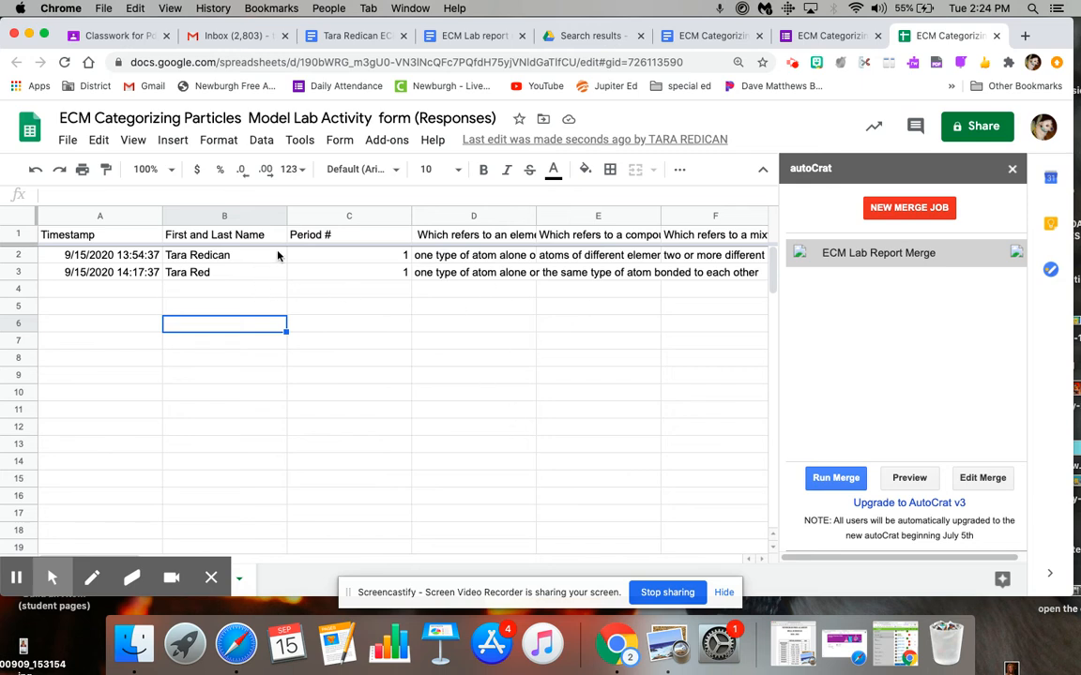
Run the ECM Lab Report Merge job and dismiss its completion status
click(844, 478)
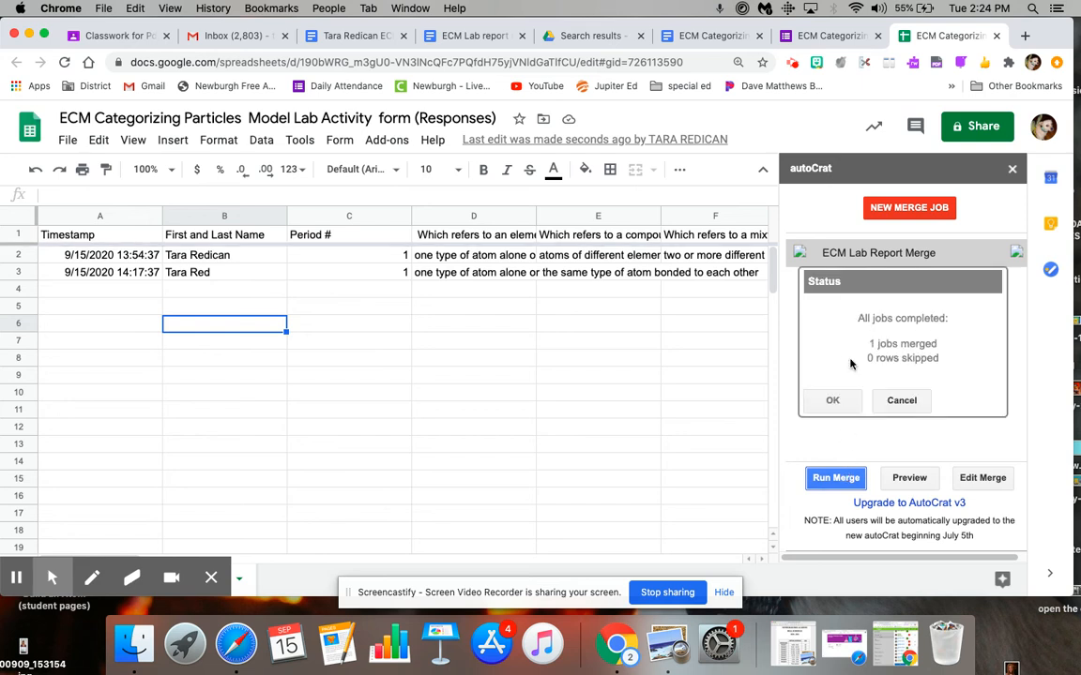
click(834, 400)
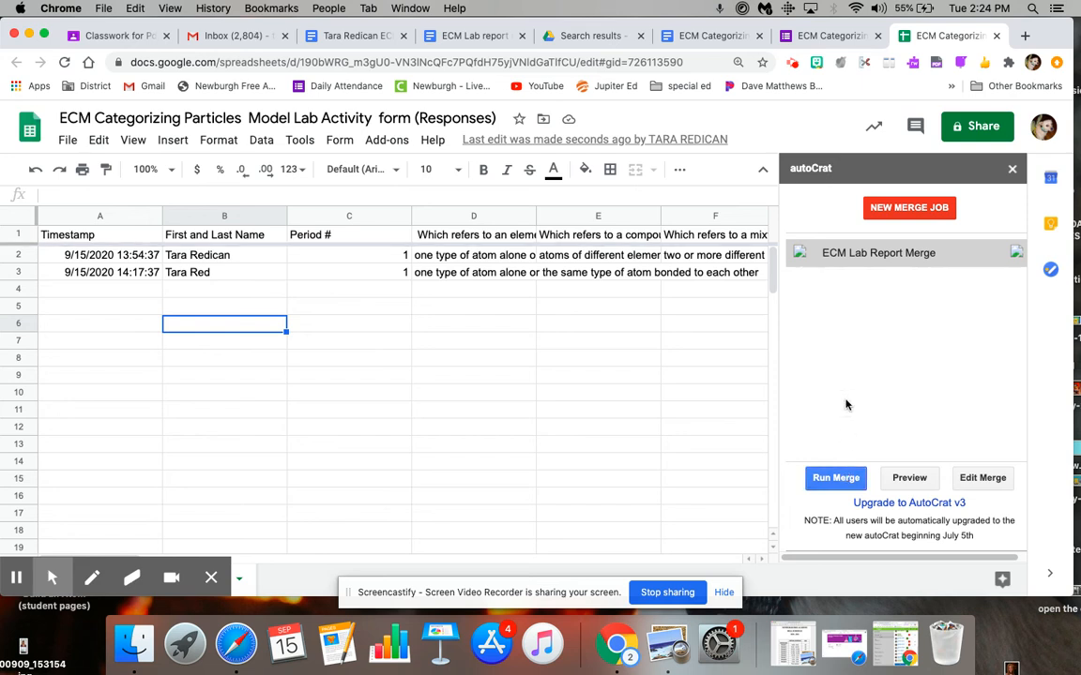
Switch to Gmail, open the newest ECM Lab Report email and open the merged lab report document attached to it
click(235, 40)
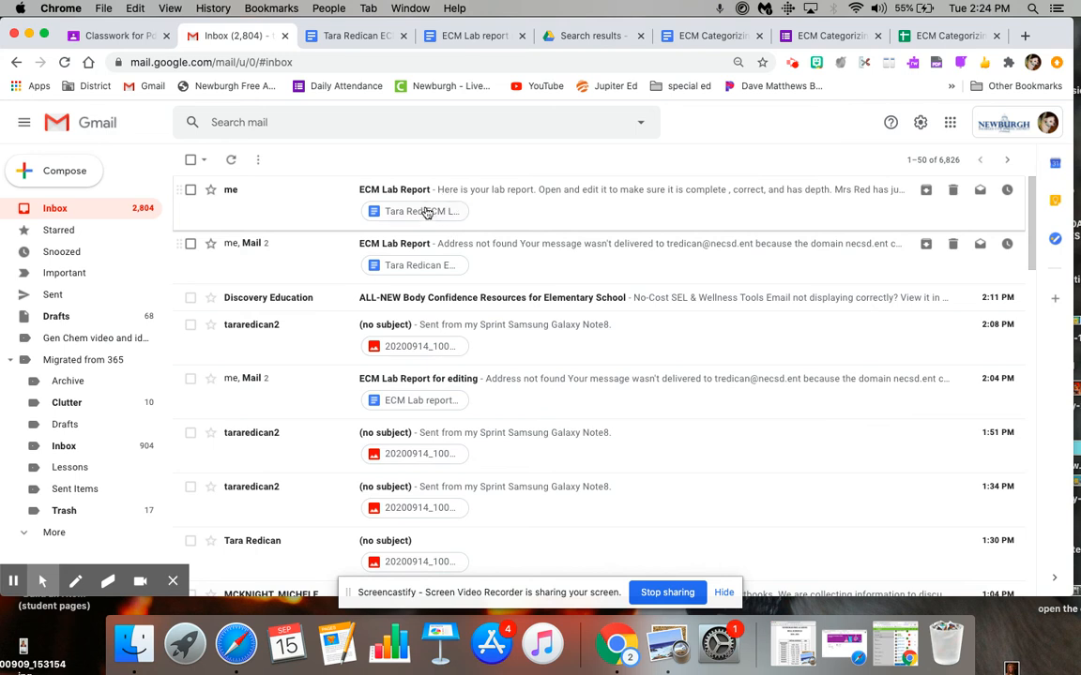
click(482, 203)
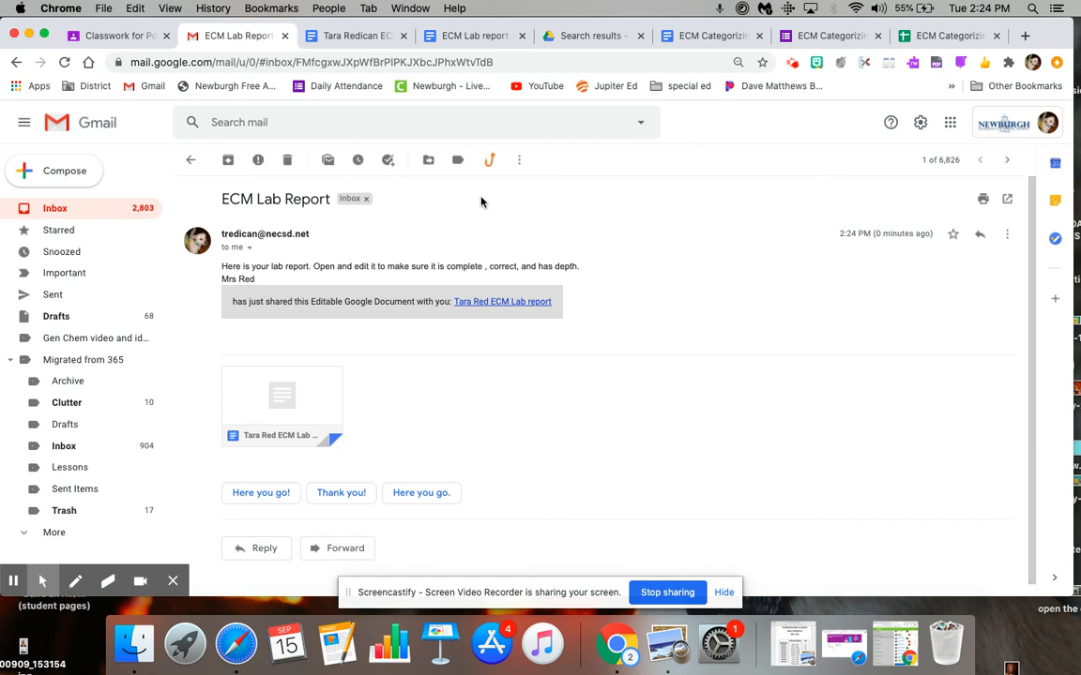
click(291, 396)
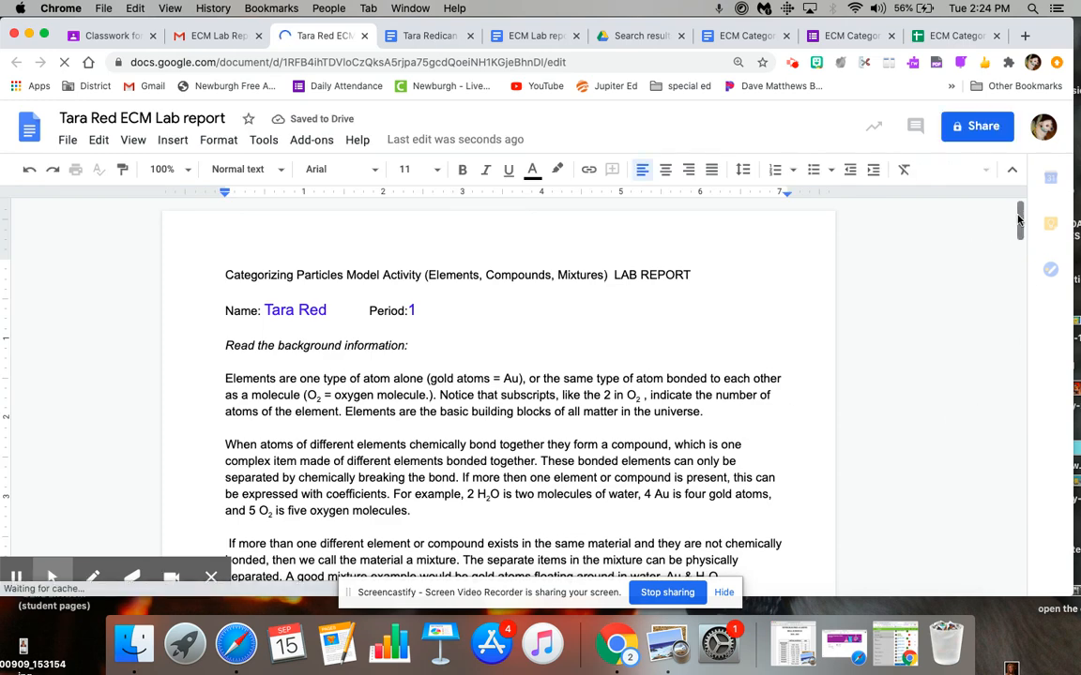
Examine all pages of the merged lab report to check whether form answers replaced the template tags, including the element, compound and mixture questions
scroll(1019, 230, down, 3)
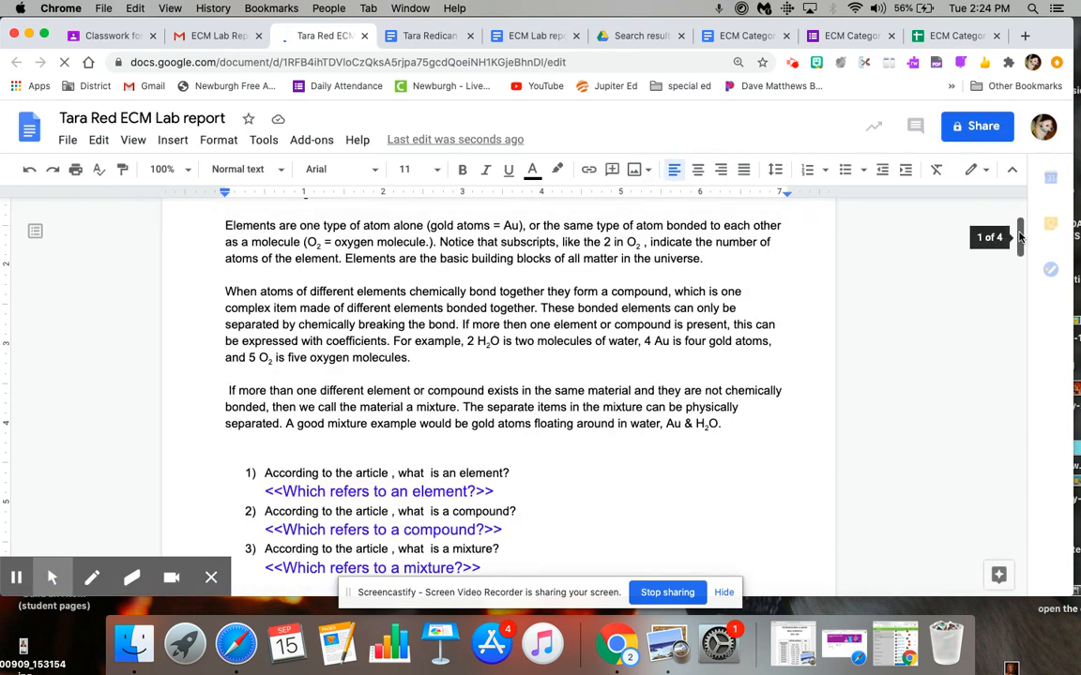
drag(1019, 253, 1013, 544)
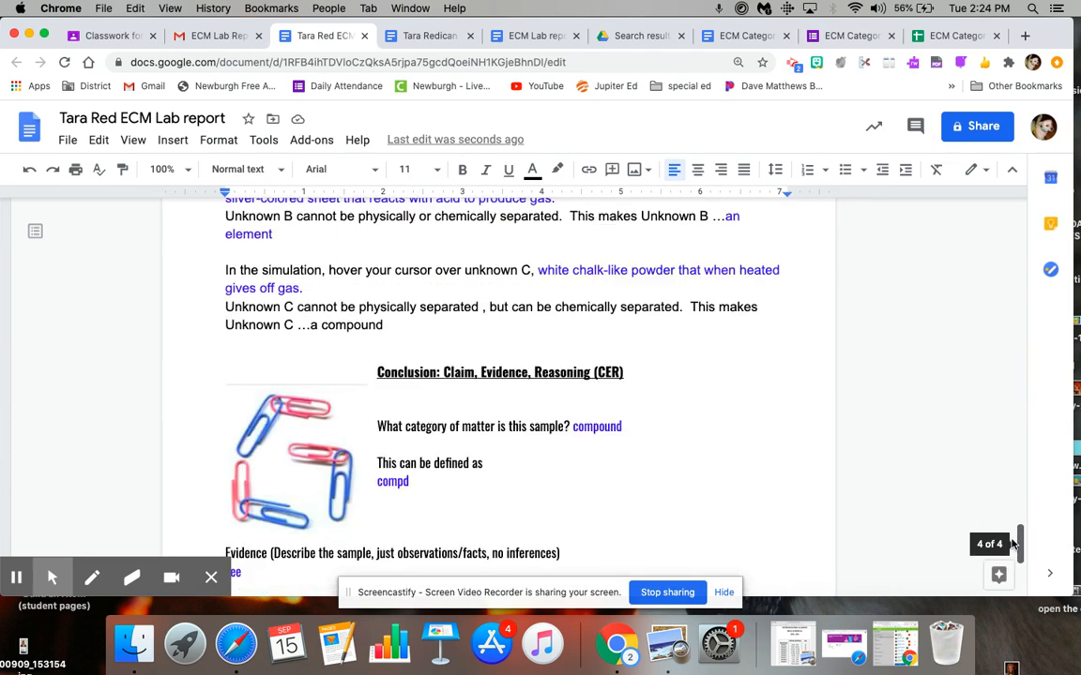
scroll(1014, 544, up, 4)
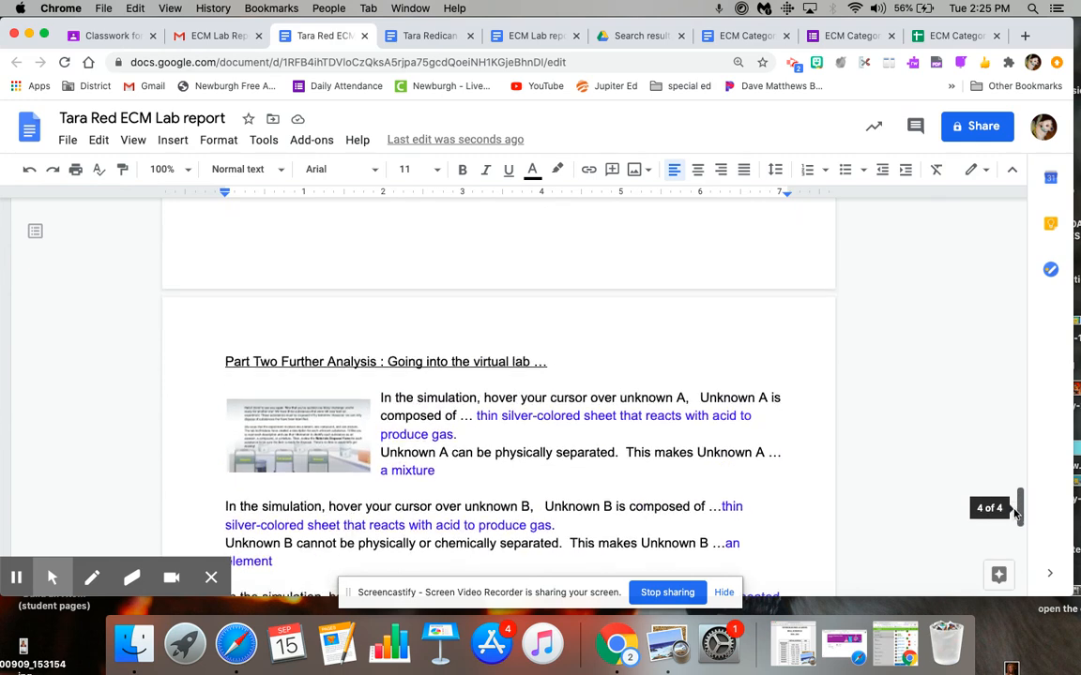
drag(1013, 544, 1013, 560)
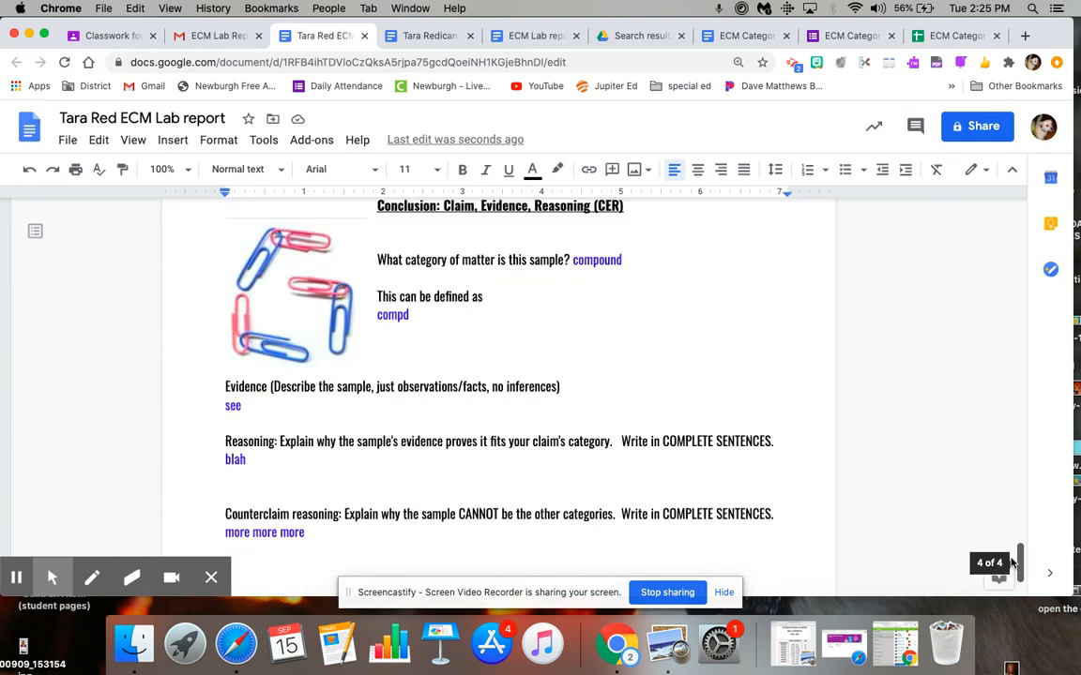
drag(1013, 561, 1017, 387)
drag(1017, 366, 1017, 202)
scroll(605, 305, down, 6)
click(520, 320)
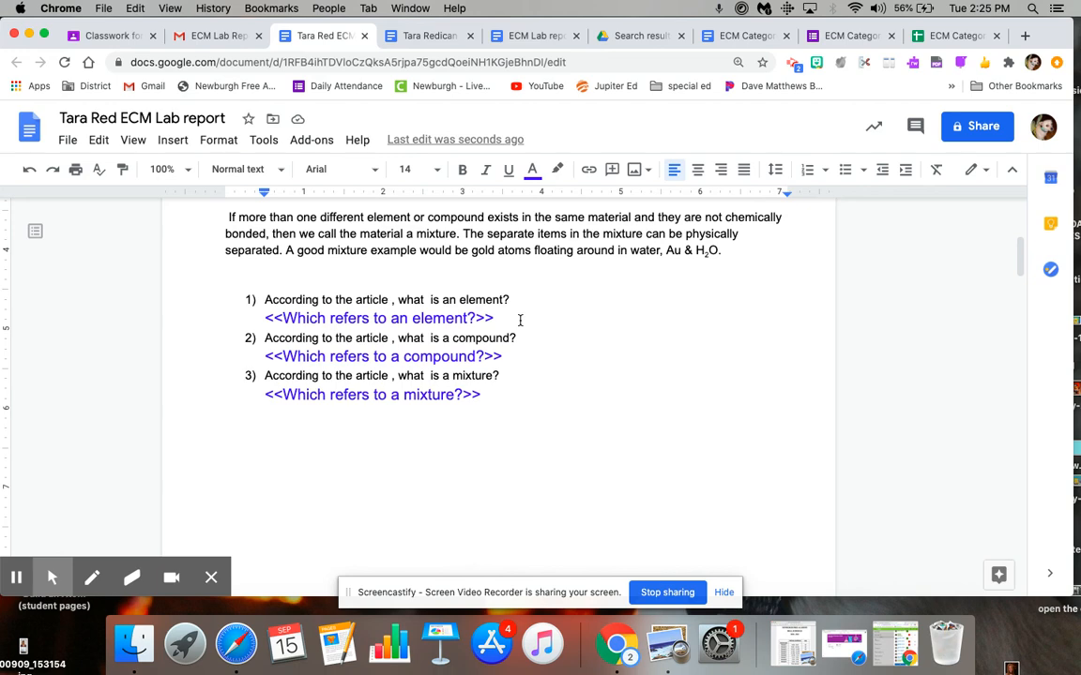
click(671, 344)
click(1022, 211)
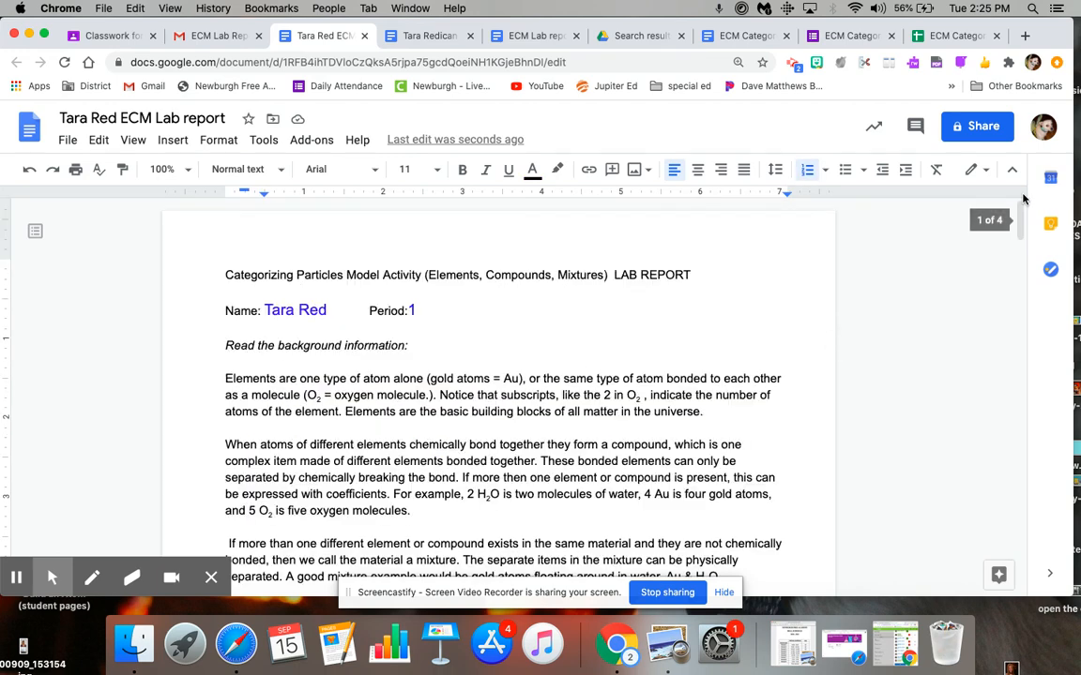